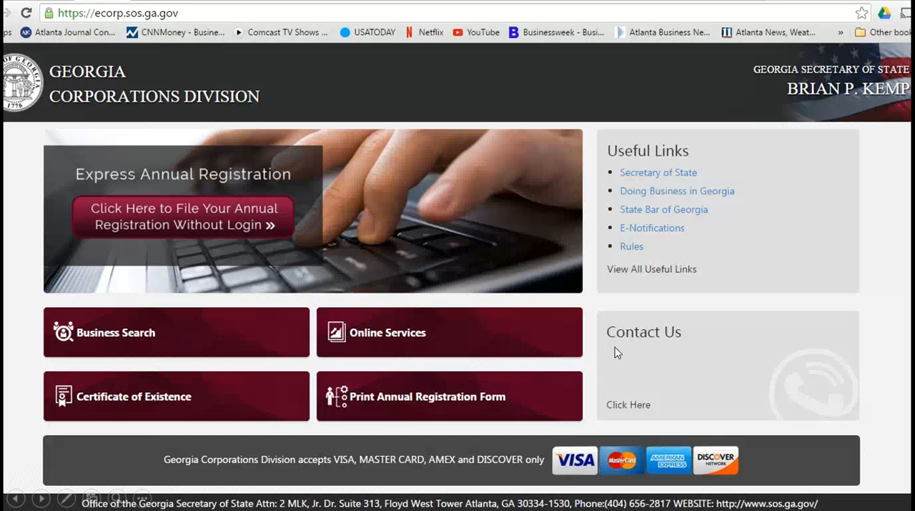
Step: Page through the Georgia LLC filing slides, from the Corporations Division home page to the business name designation warning
{"action": "scroll", "coordinate": [616, 352], "scroll_direction": "down", "scroll_amount": 1}
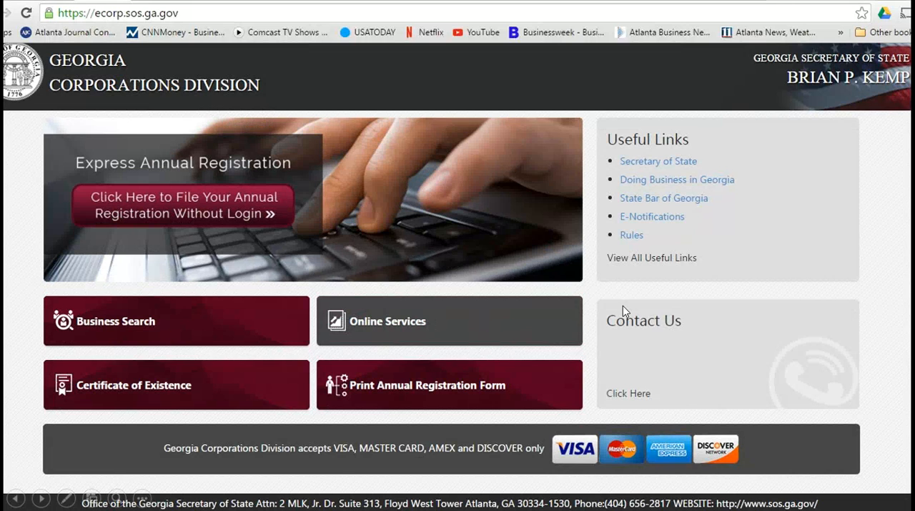
{"action": "scroll", "coordinate": [623, 305], "scroll_direction": "up", "scroll_amount": 1}
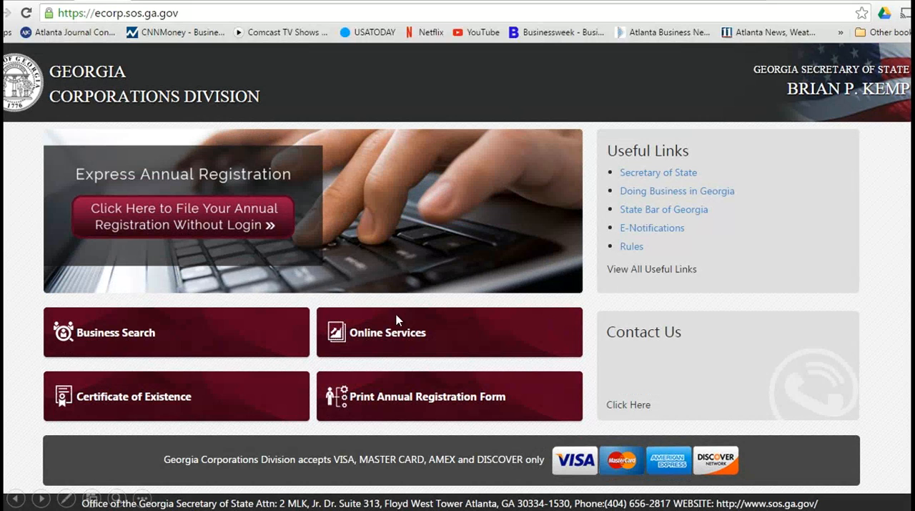
{"action": "scroll", "coordinate": [411, 327], "scroll_direction": "down", "scroll_amount": 1}
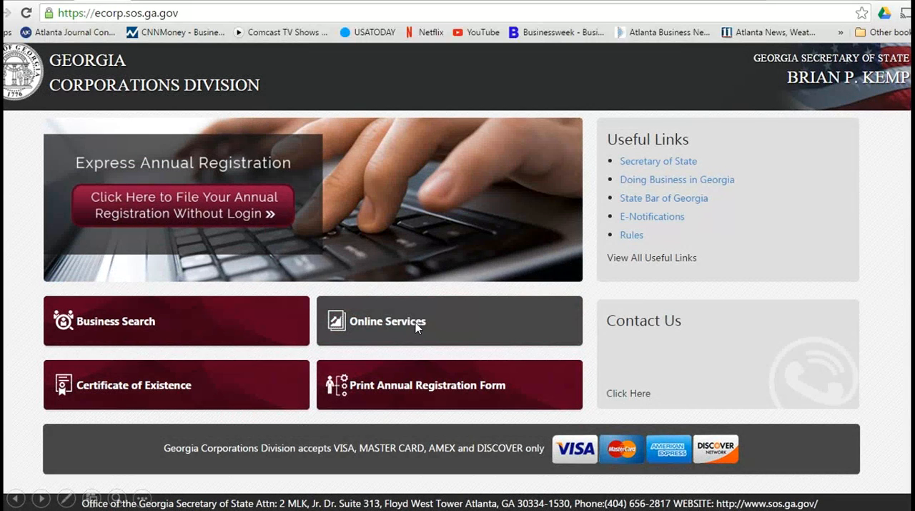
{"action": "left_click", "coordinate": [420, 326]}
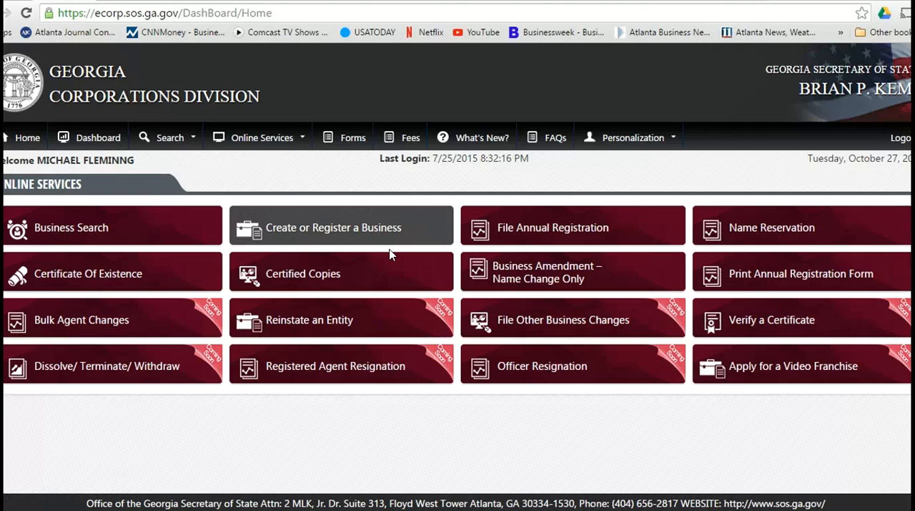
{"action": "left_click", "coordinate": [344, 229]}
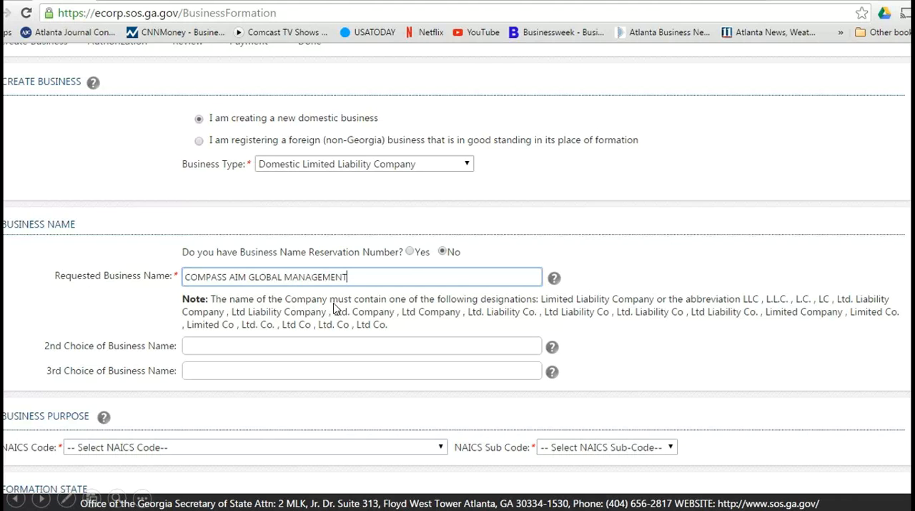
{"action": "left_click", "coordinate": [373, 345]}
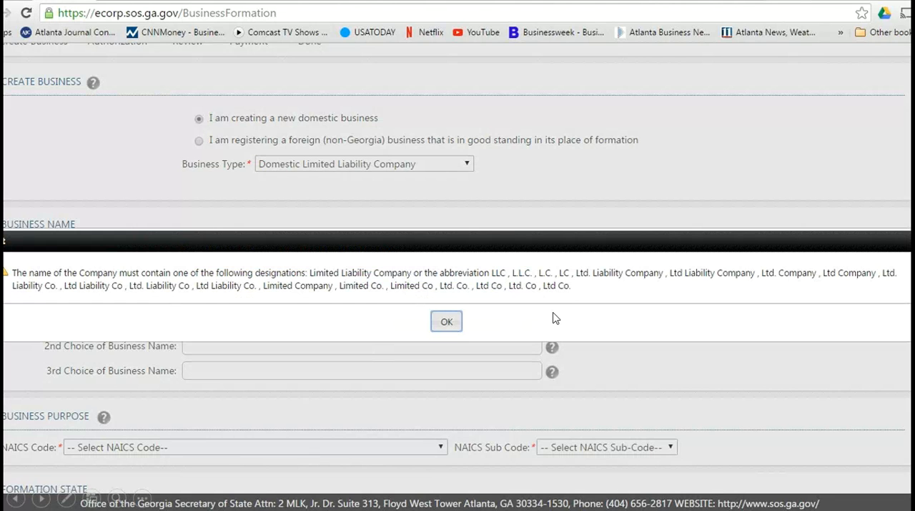
{"action": "key", "text": "Return"}
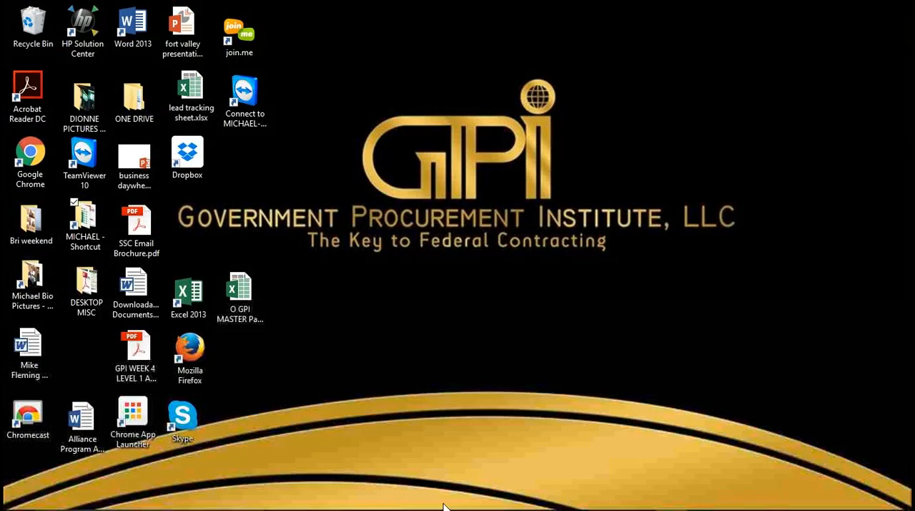
Step: Switch to Google Chrome and search the web for "naics census"
{"action": "mouse_move", "coordinate": [447, 508]}
{"action": "left_click", "coordinate": [508, 497]}
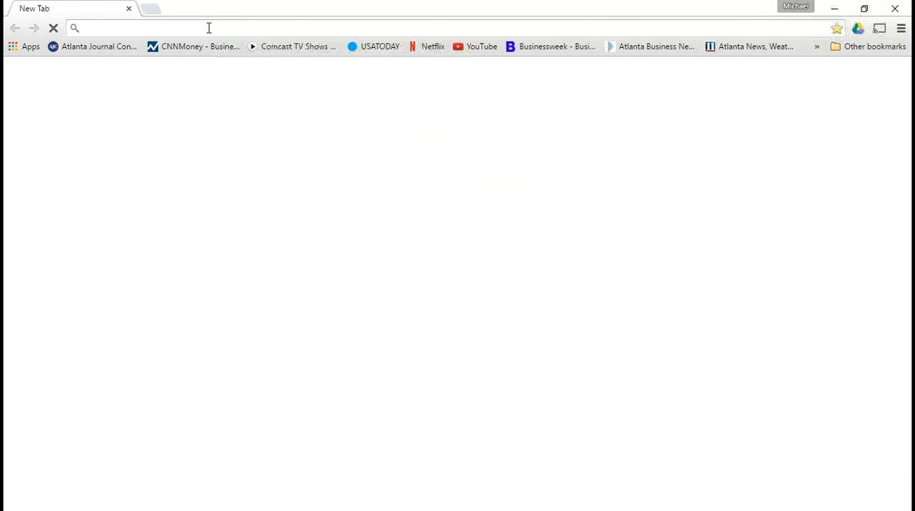
{"action": "type", "text": "naics"}
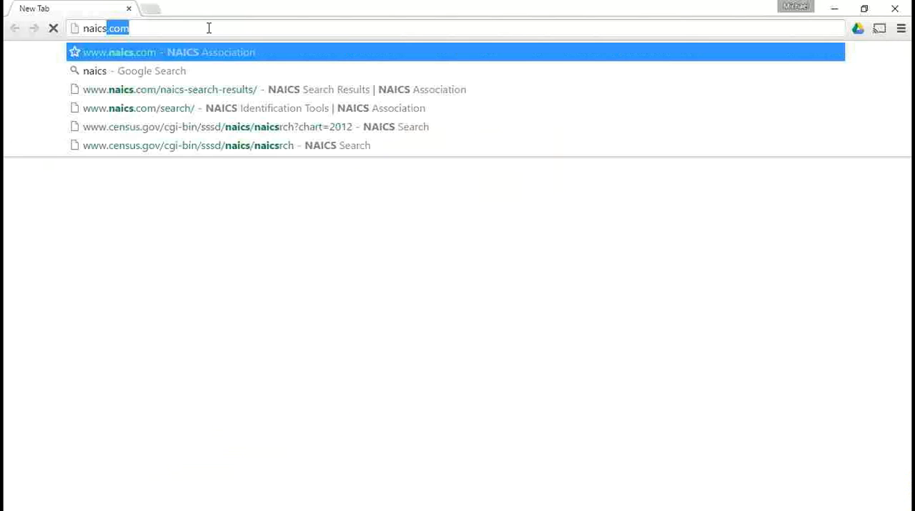
{"action": "type", "text": " census"}
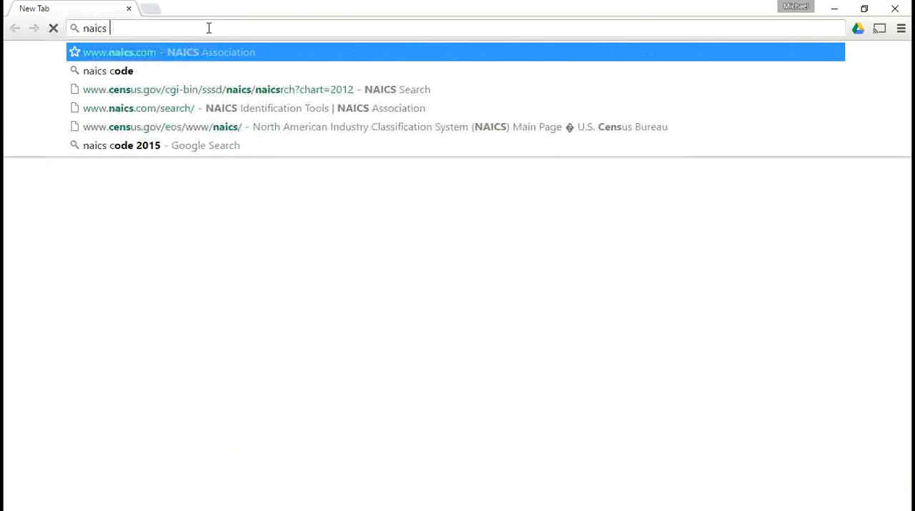
{"action": "key", "text": "Return"}
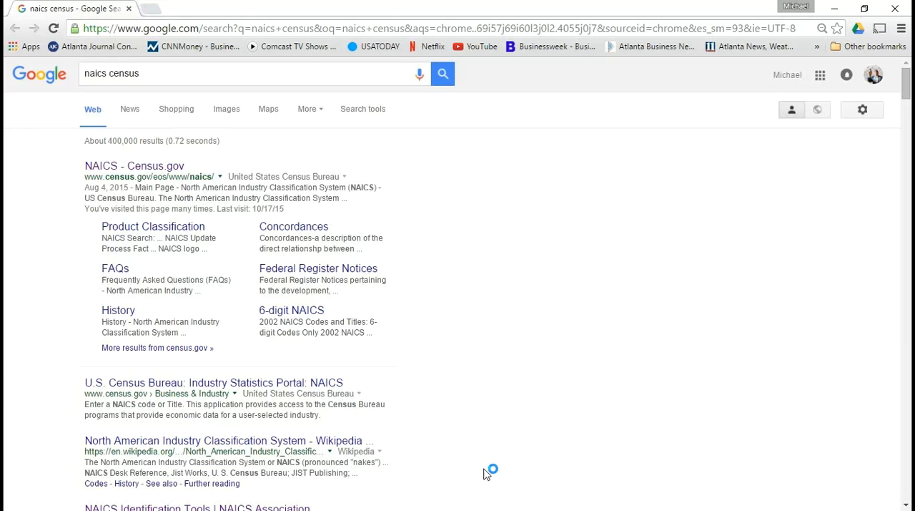
Step: Open the Census Bureau's NAICS site and view the 2012 NAICS sector table, declining the feedback survey
{"action": "left_click", "coordinate": [155, 172]}
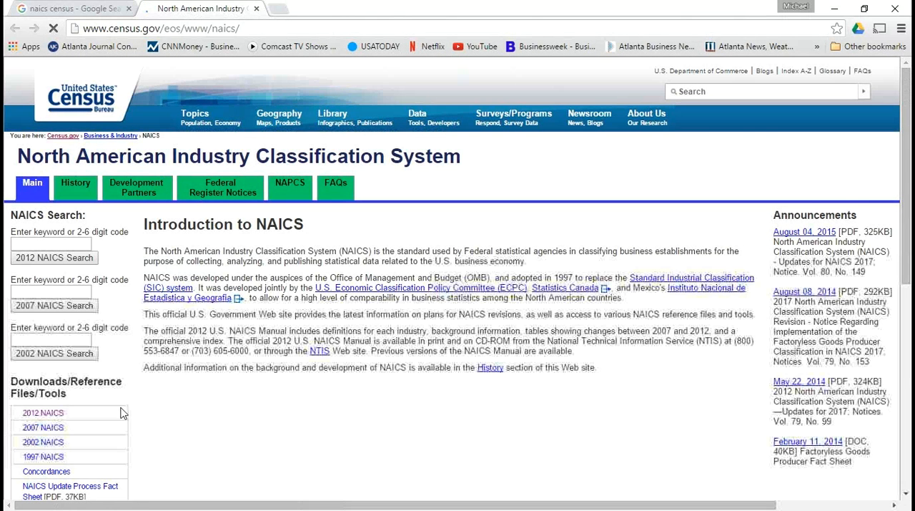
{"action": "left_click", "coordinate": [51, 414]}
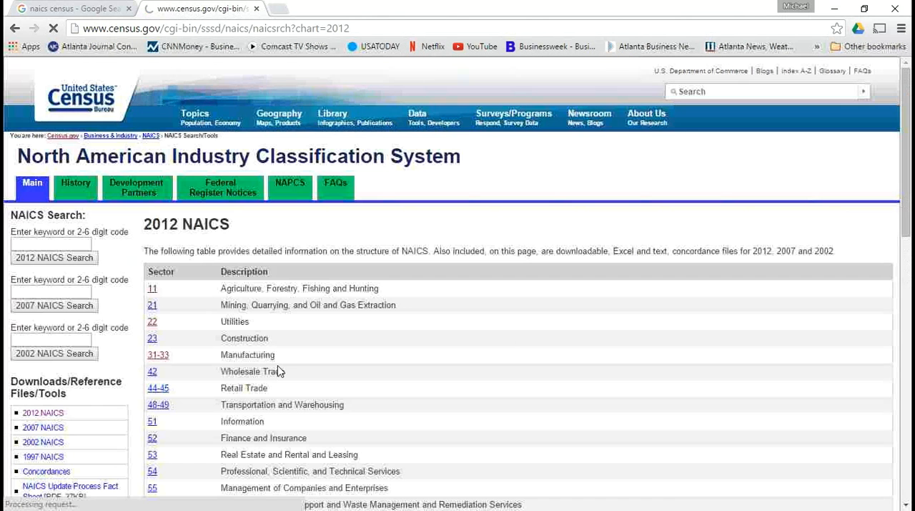
{"action": "scroll", "coordinate": [492, 354], "scroll_direction": "down", "scroll_amount": 1}
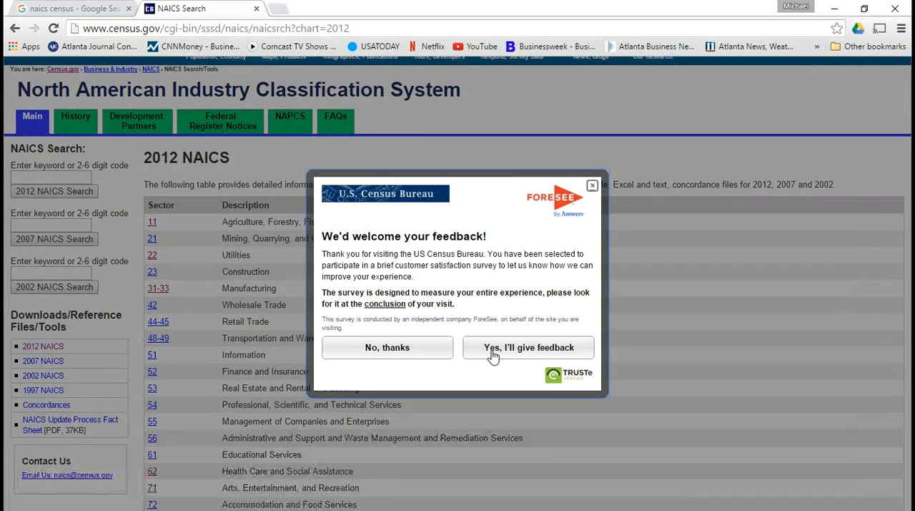
{"action": "left_click", "coordinate": [401, 348]}
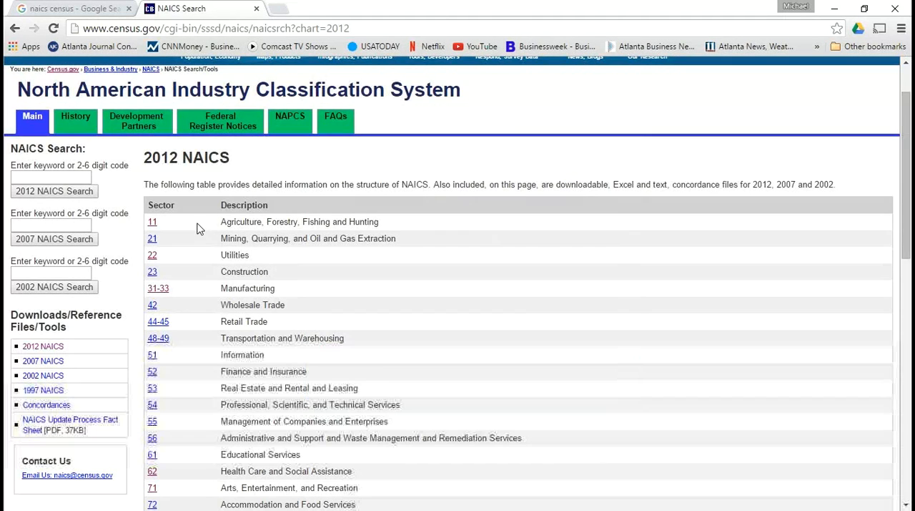
{"action": "scroll", "coordinate": [204, 264], "scroll_direction": "down", "scroll_amount": 1}
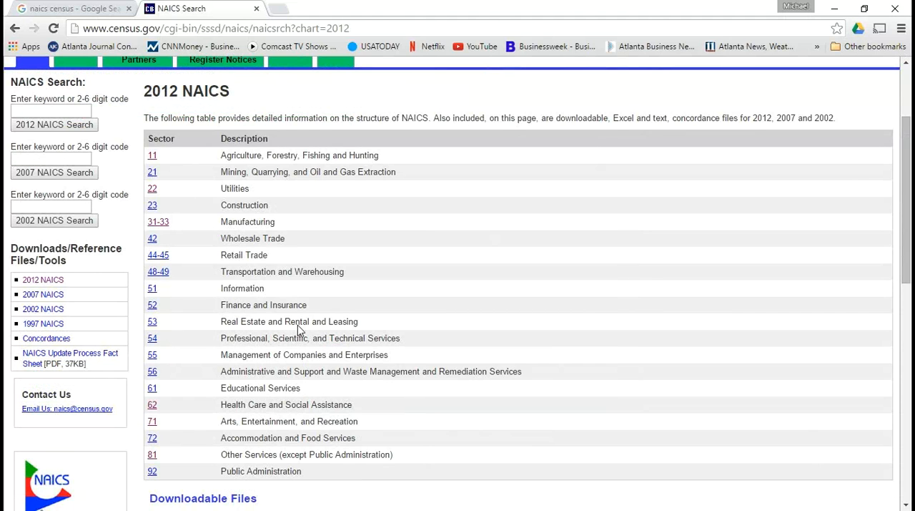
Step: Close the NAICS page and switch back to PowerPoint, resuming the slide show from slide 9
{"action": "left_click", "coordinate": [256, 10]}
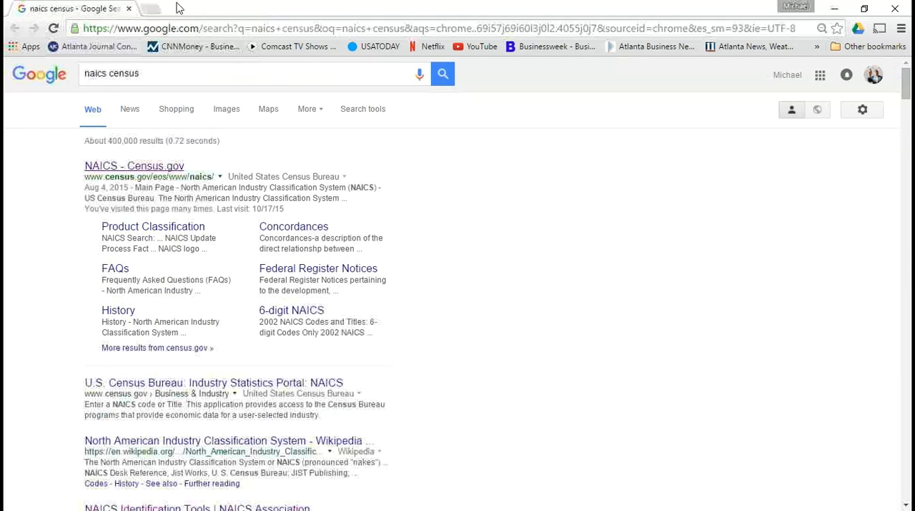
{"action": "left_click", "coordinate": [836, 13]}
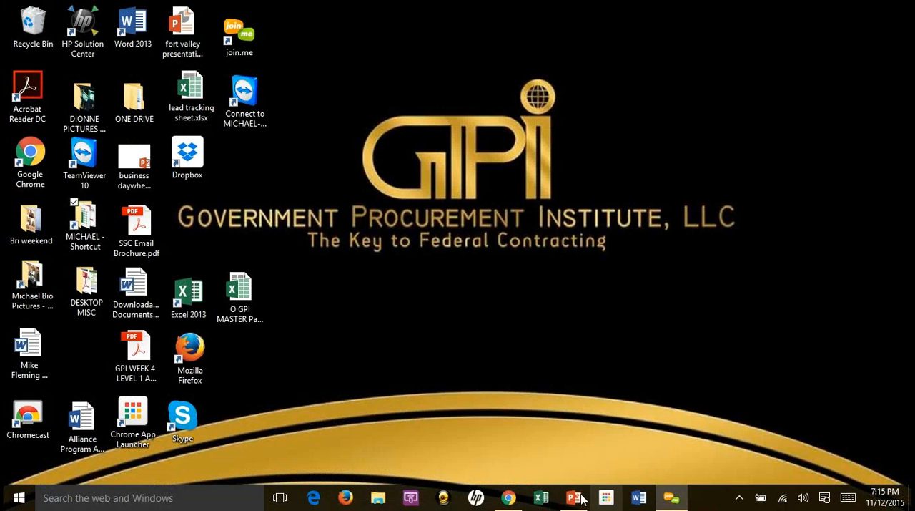
{"action": "left_click", "coordinate": [572, 499]}
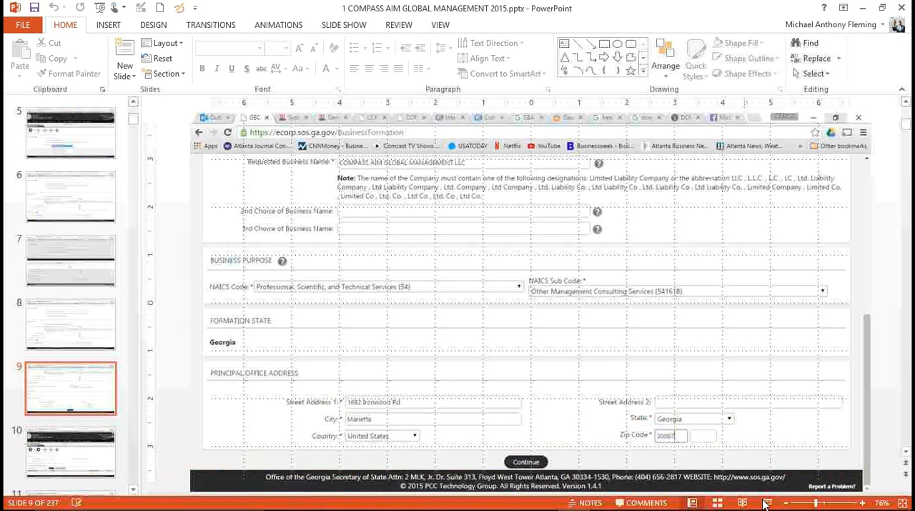
{"action": "left_click", "coordinate": [766, 502]}
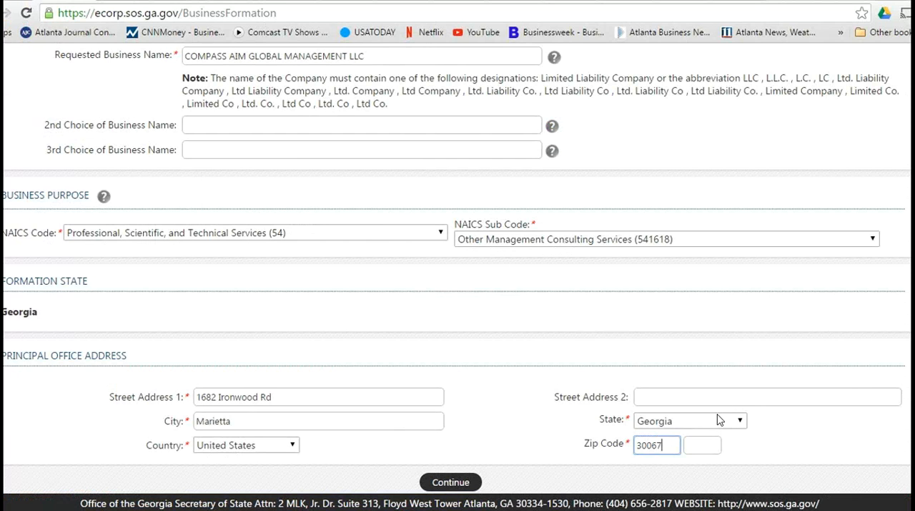
Step: Advance through the Authorization slides covering business e-mail, organizer information, filer's certification and registered agent creation
{"action": "key", "text": "Return"}
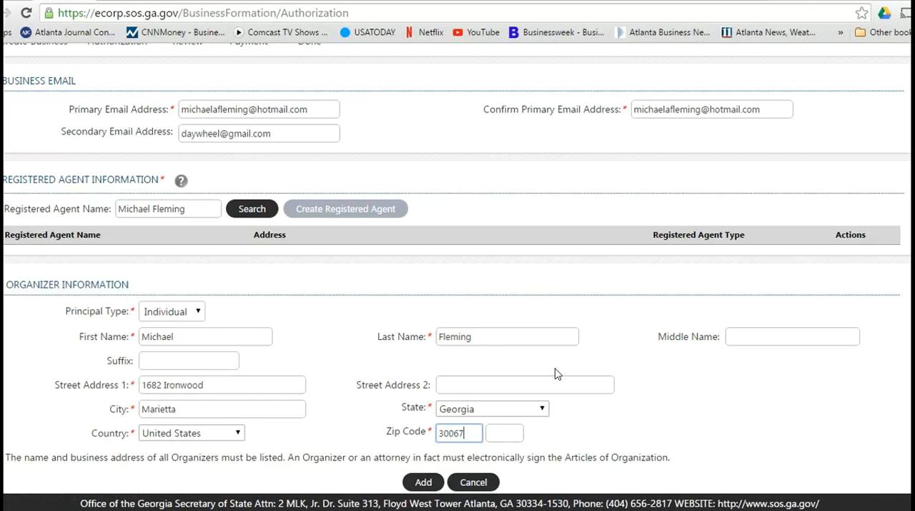
{"action": "left_click", "coordinate": [575, 314]}
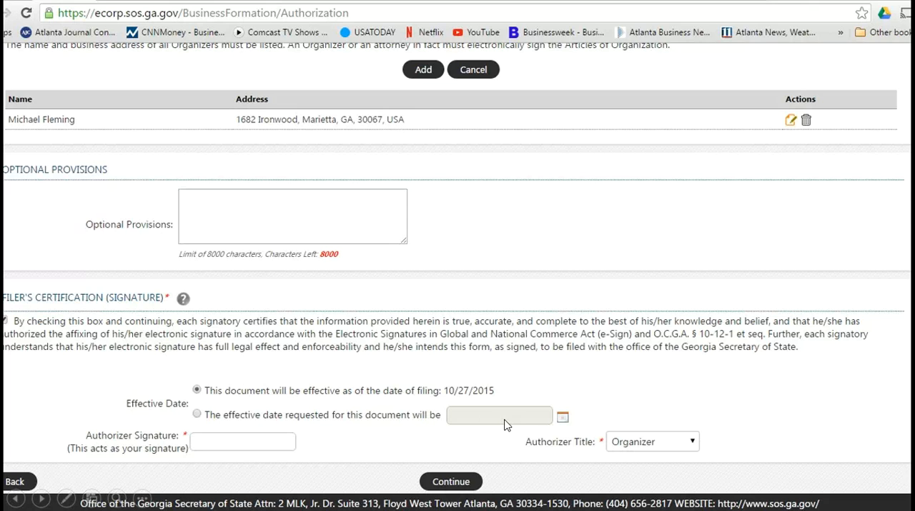
{"action": "left_click", "coordinate": [526, 416]}
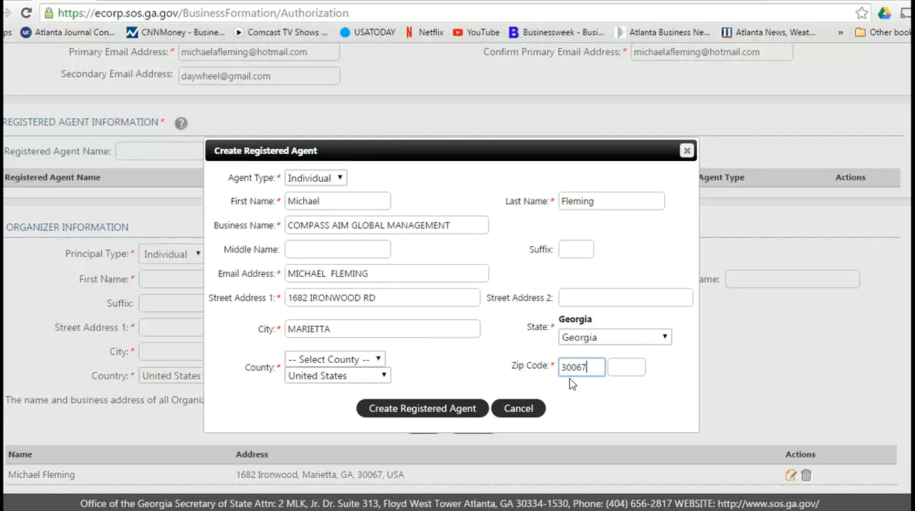
{"action": "key", "text": "Return"}
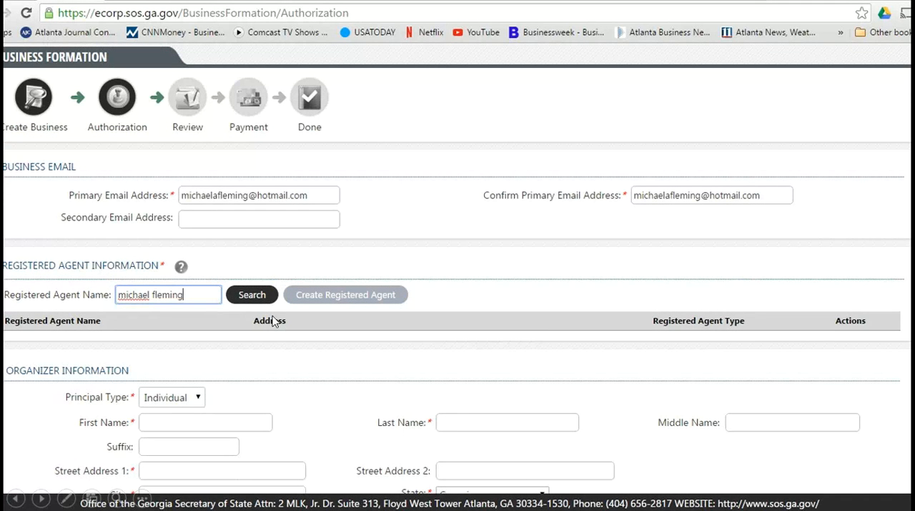
{"action": "key", "text": "Return"}
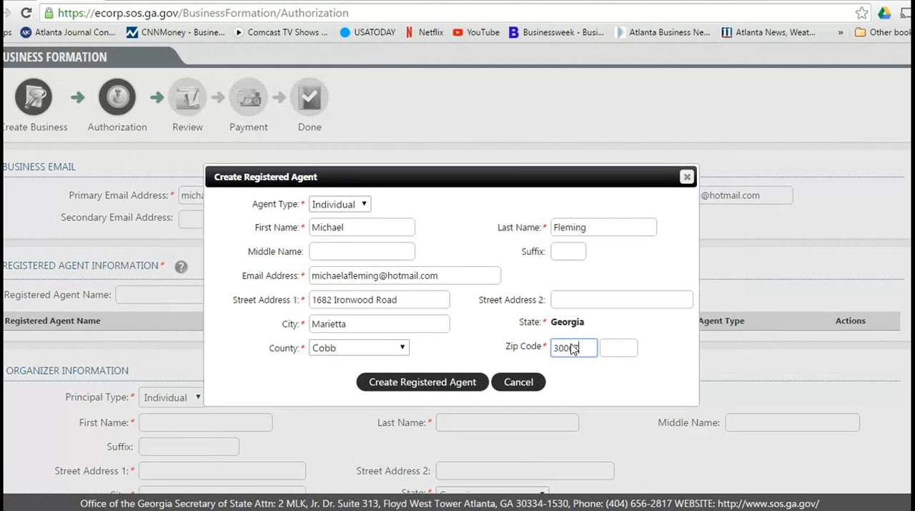
{"action": "type", "text": "7"}
{"action": "key", "text": "Return"}
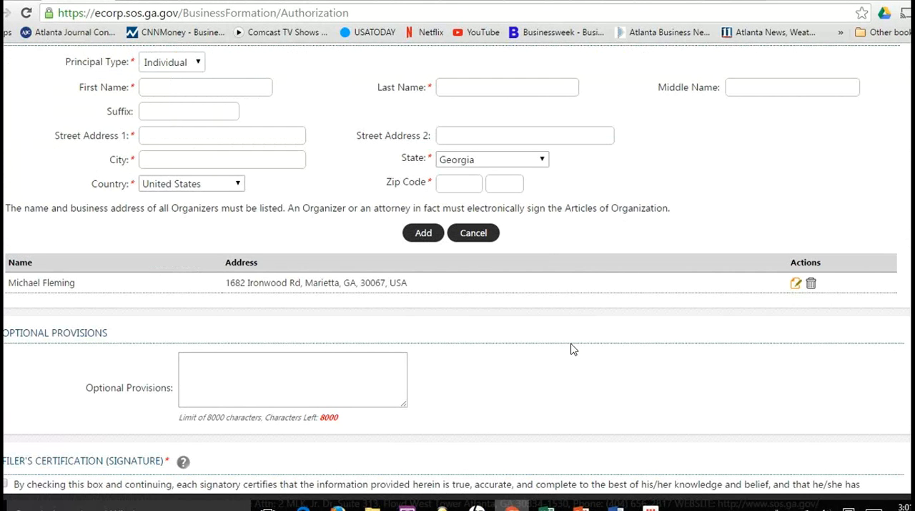
Step: Advance past the filing review and application confirmation slides to the Receipts slide for the business formation
{"action": "scroll", "coordinate": [572, 349], "scroll_direction": "down", "scroll_amount": 3}
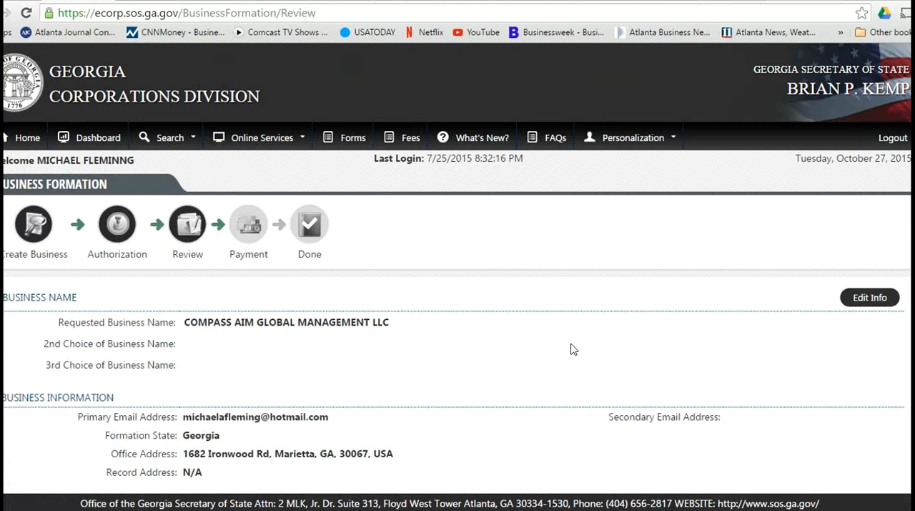
{"action": "scroll", "coordinate": [573, 349], "scroll_direction": "down", "scroll_amount": 5}
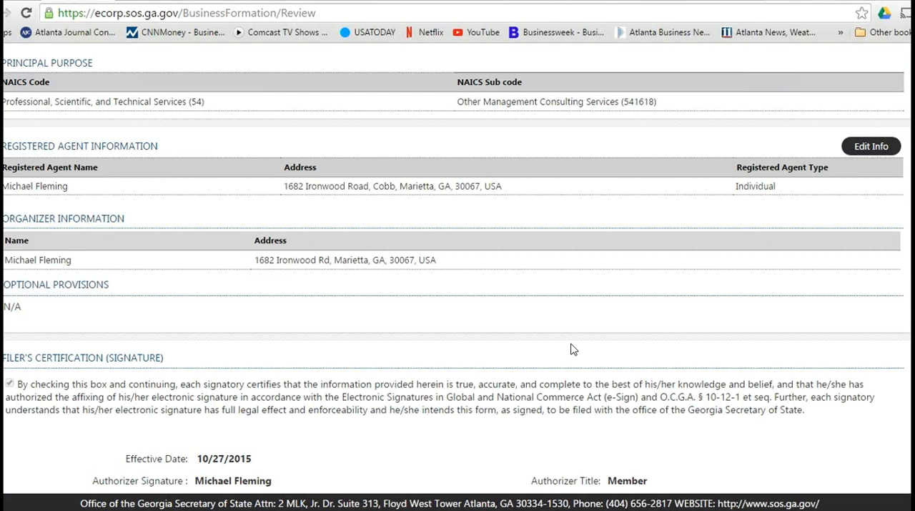
{"action": "scroll", "coordinate": [572, 349], "scroll_direction": "down", "scroll_amount": 1}
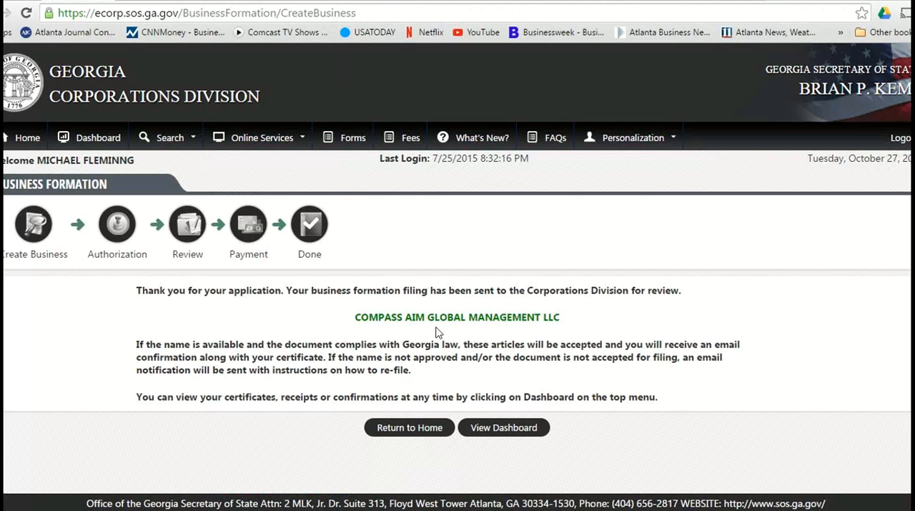
{"action": "left_click", "coordinate": [621, 400]}
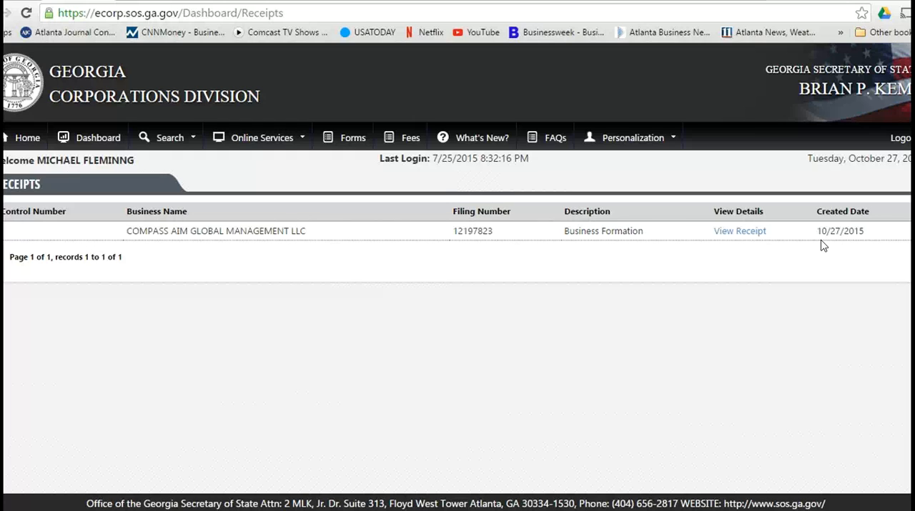
Step: Advance through the IRS slides on applying for an EIN online, up to the LLC member count and state selection
{"action": "left_click", "coordinate": [541, 296]}
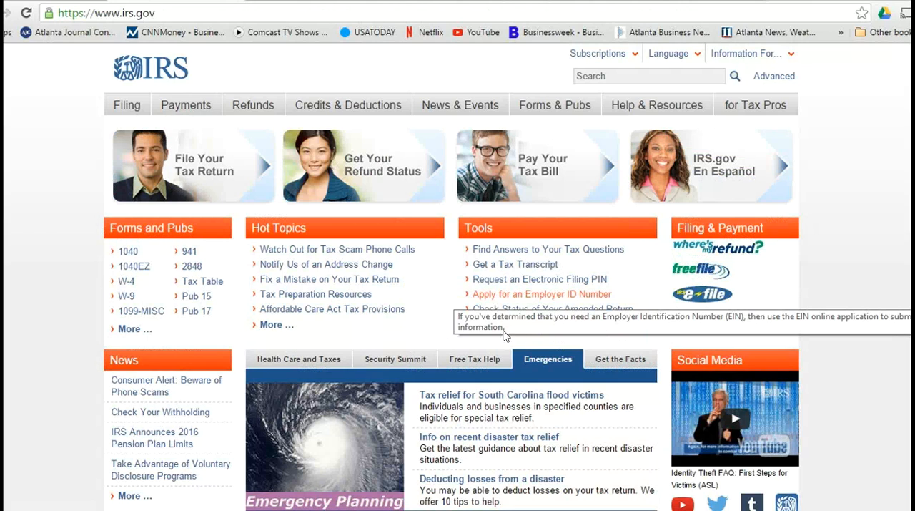
{"action": "left_click", "coordinate": [565, 299]}
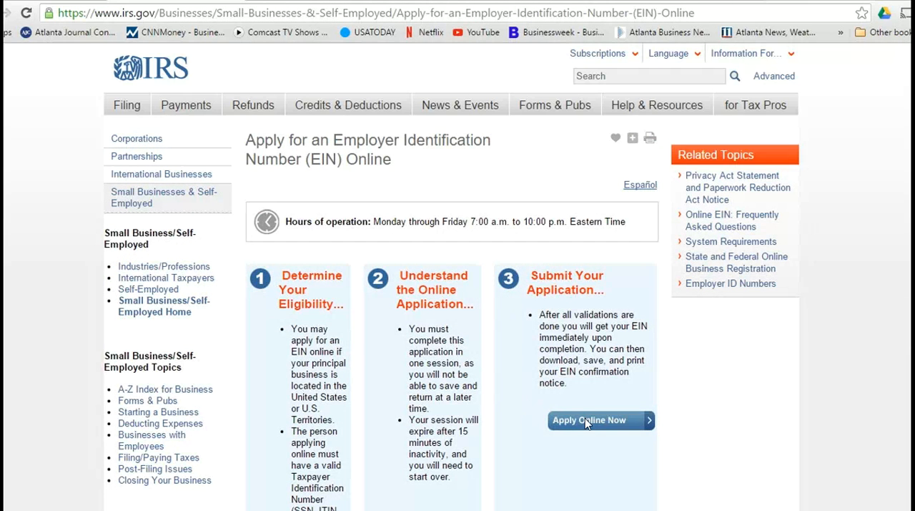
{"action": "scroll", "coordinate": [565, 384], "scroll_direction": "down", "scroll_amount": 5}
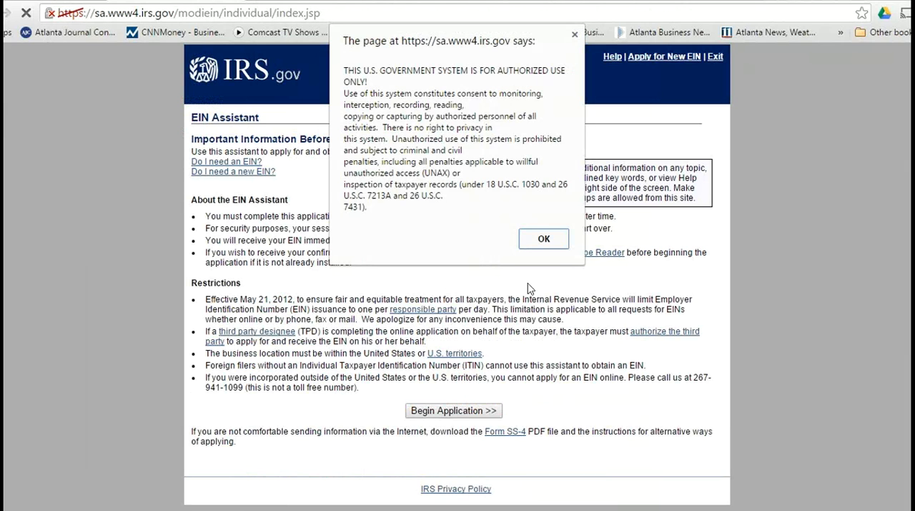
{"action": "key", "text": "Return"}
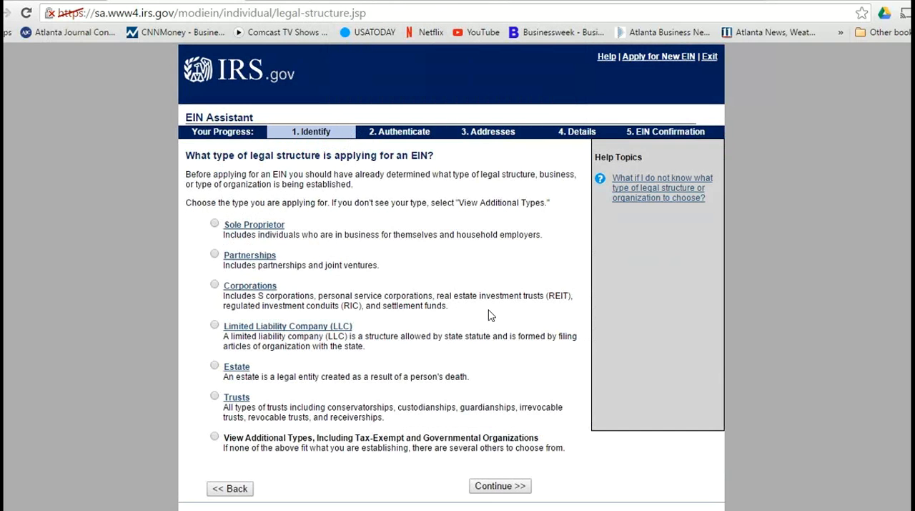
{"action": "left_click", "coordinate": [308, 334]}
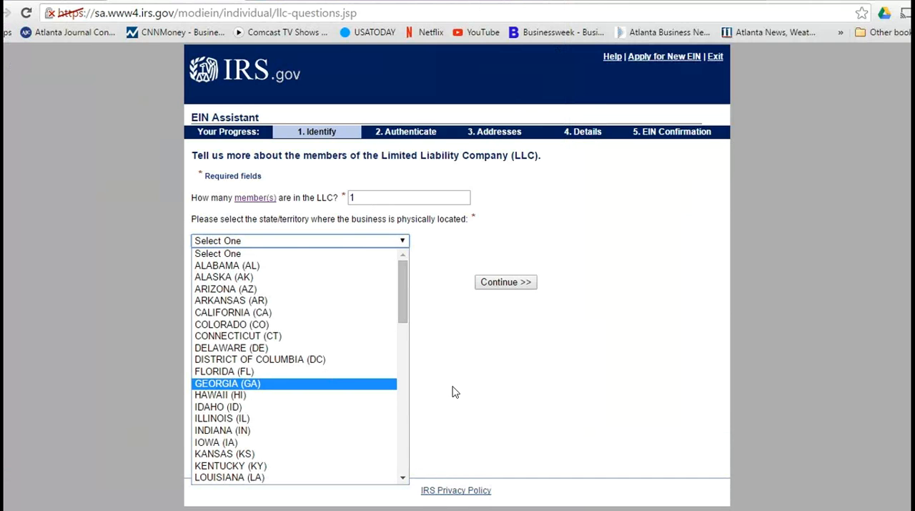
Step: Choose Georgia as the state of the one-member LLC and accept the single-member LLC structure
{"action": "key", "text": "Return"}
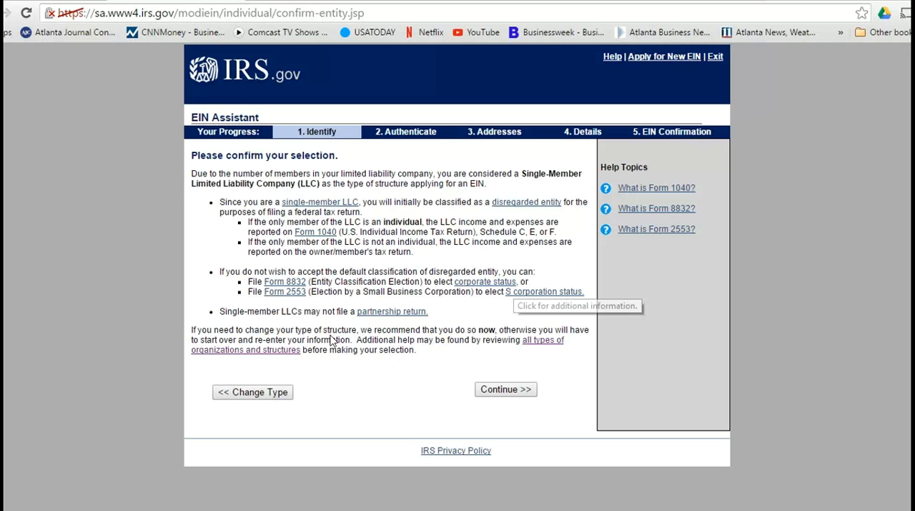
{"action": "left_click", "coordinate": [512, 394]}
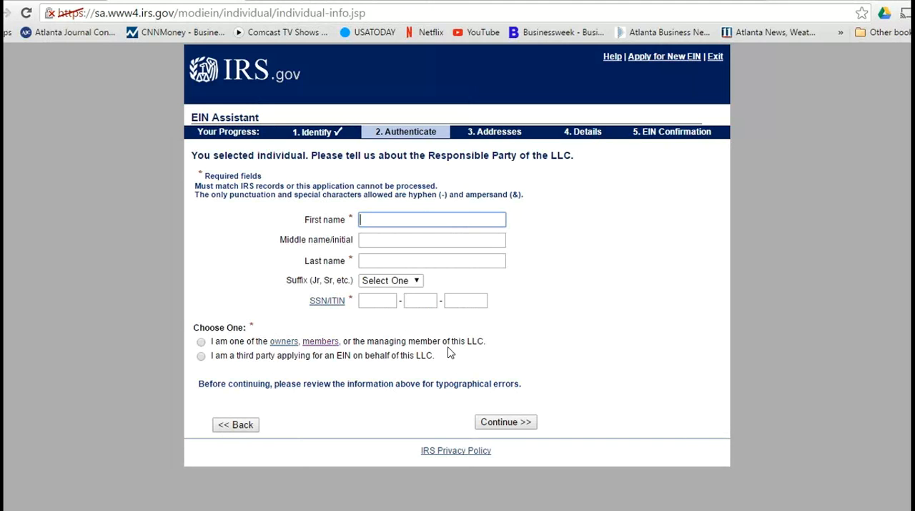
Step: Fill in the responsible party's first, middle and last name from the saved autofill entry and consult the SSN/ITIN help
{"action": "type", "text": "m"}
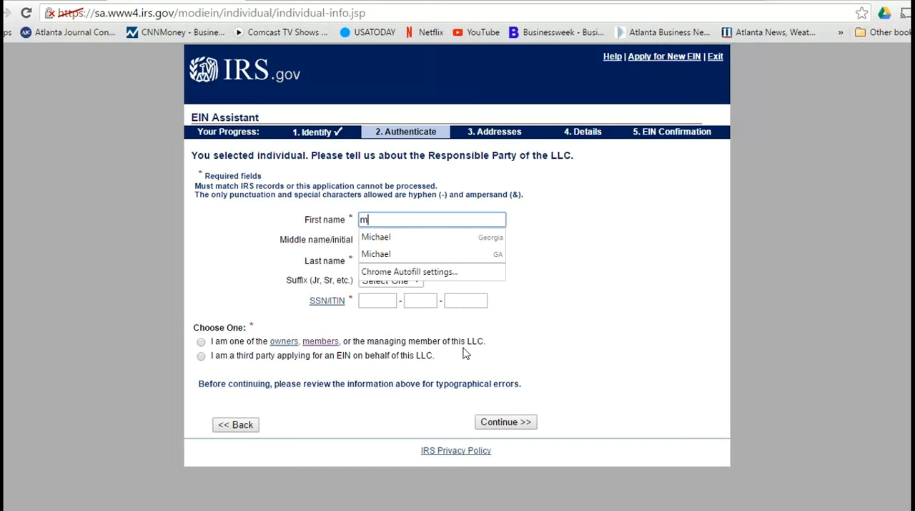
{"action": "key", "text": "Down"}
{"action": "key", "text": "Return"}
{"action": "key", "text": "Tab"}
{"action": "key", "text": "Tab"}
{"action": "key", "text": "Tab"}
{"action": "key", "text": "Tab"}
{"action": "key", "text": "Return"}
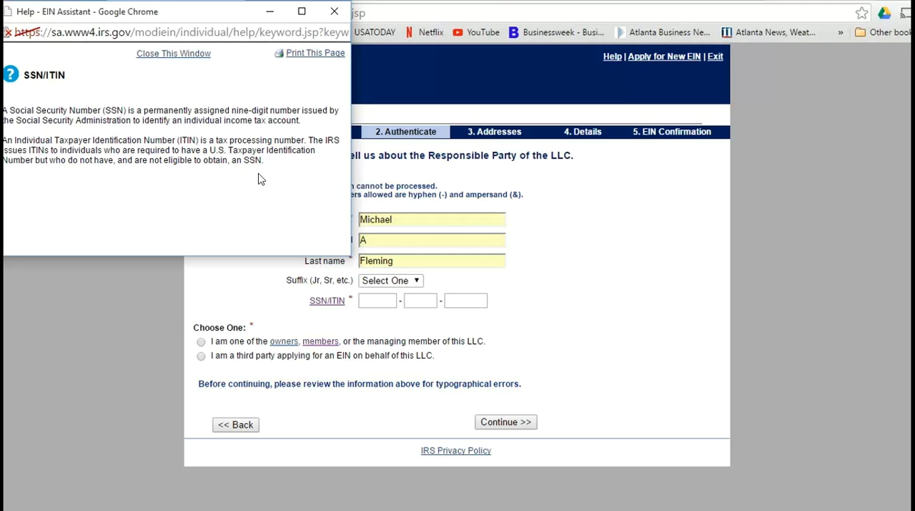
{"action": "left_click", "coordinate": [410, 347]}
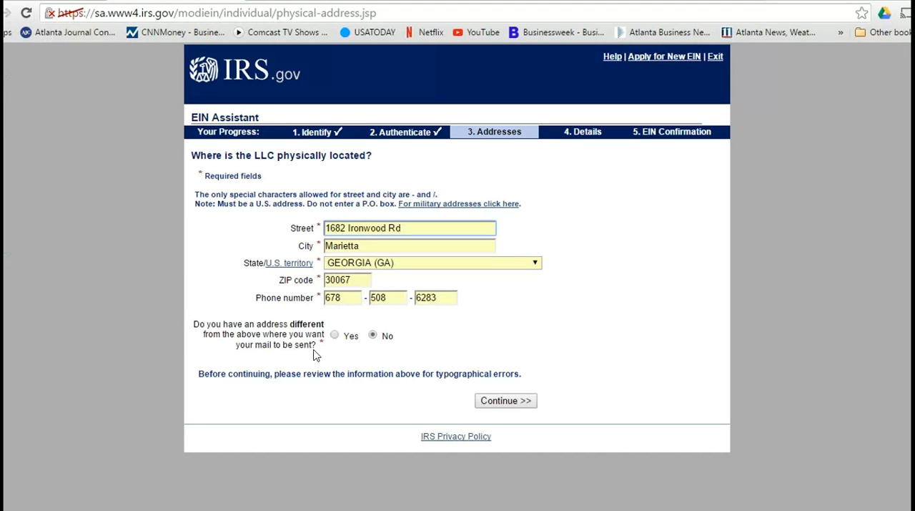
Step: Submit the LLC's physical address without a separate mailing address, then its legal details with COBB county, Georgia and start date October 2015
{"action": "key", "text": "Return"}
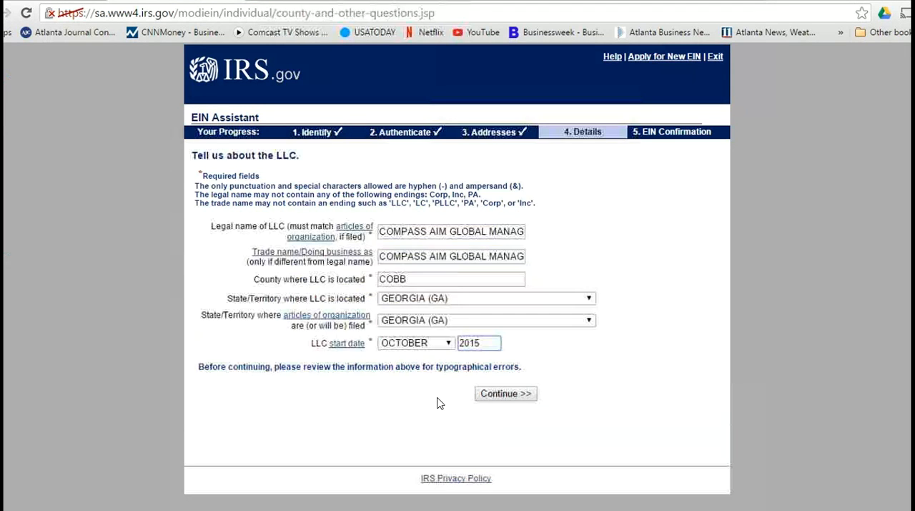
{"action": "key", "text": "Return"}
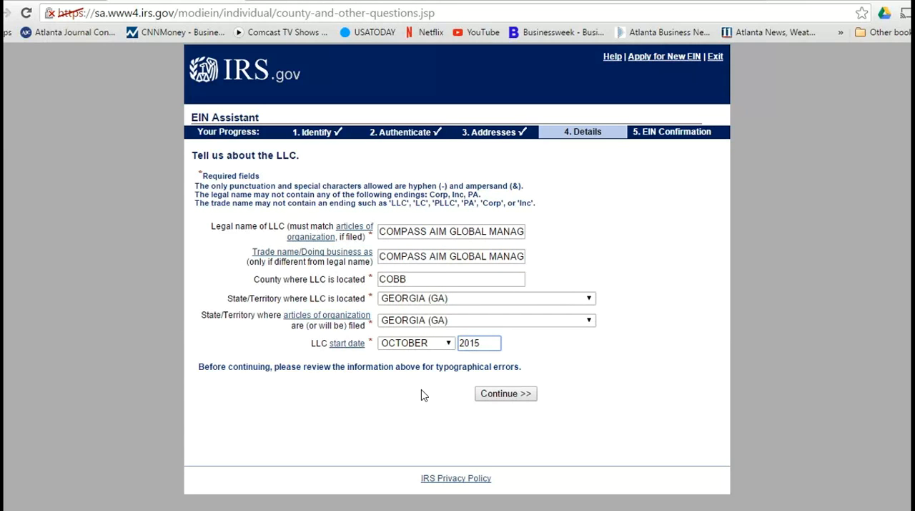
{"action": "key", "text": "Return"}
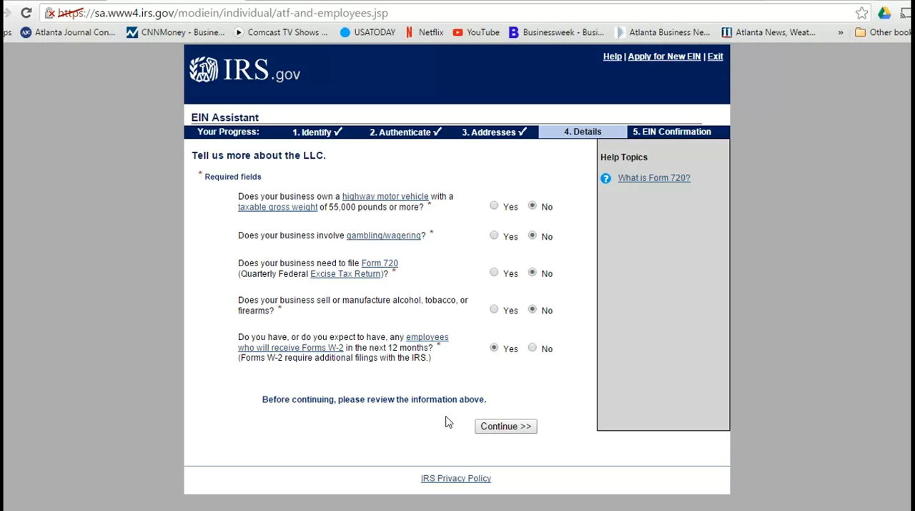
Step: Submit the business questions with only W-2 employees answered Yes, and the employee details with 0 agricultural and 1 other employee
{"action": "left_click", "coordinate": [477, 425]}
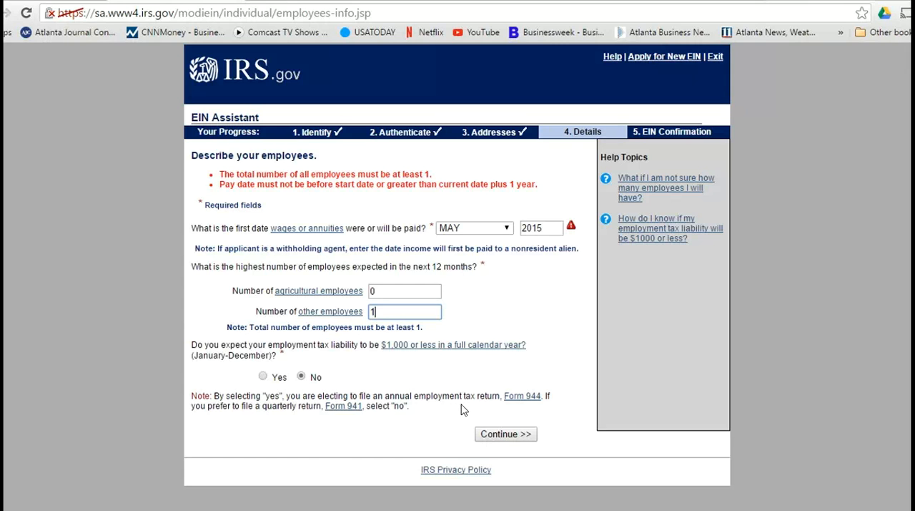
{"action": "left_click", "coordinate": [505, 434]}
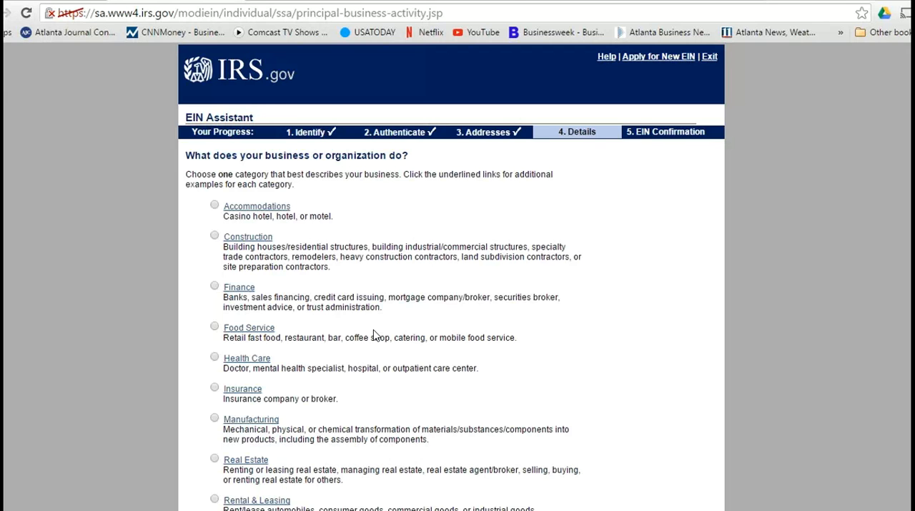
Step: Set the business category to Other, the primary activity to Consulting and the consulting type to MANAGEMENT
{"action": "scroll", "coordinate": [374, 335], "scroll_direction": "down", "scroll_amount": 4}
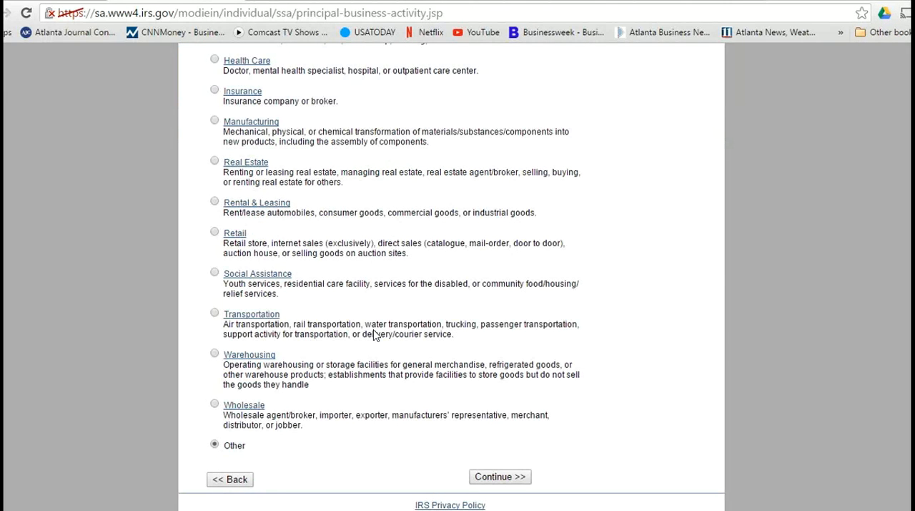
{"action": "key", "text": "Return"}
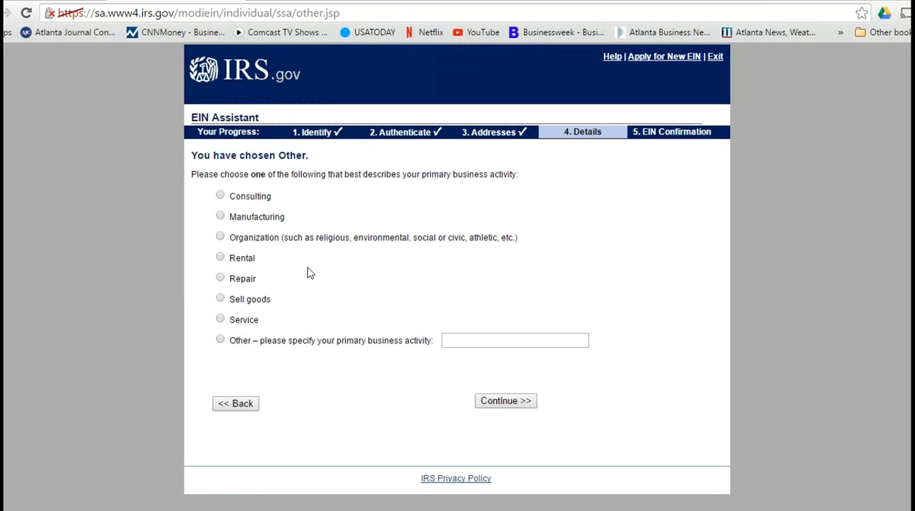
{"action": "key", "text": "space"}
{"action": "key", "text": "Return"}
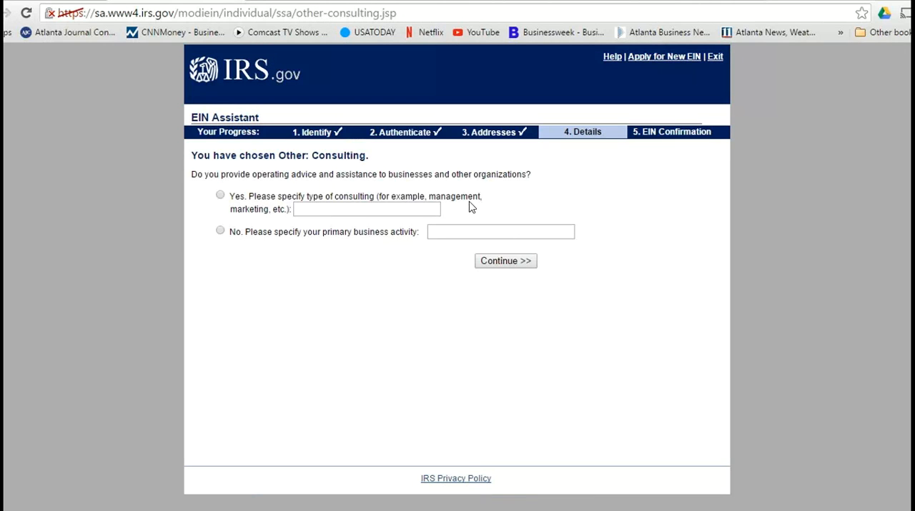
{"action": "type", "text": "MANAGEMENT"}
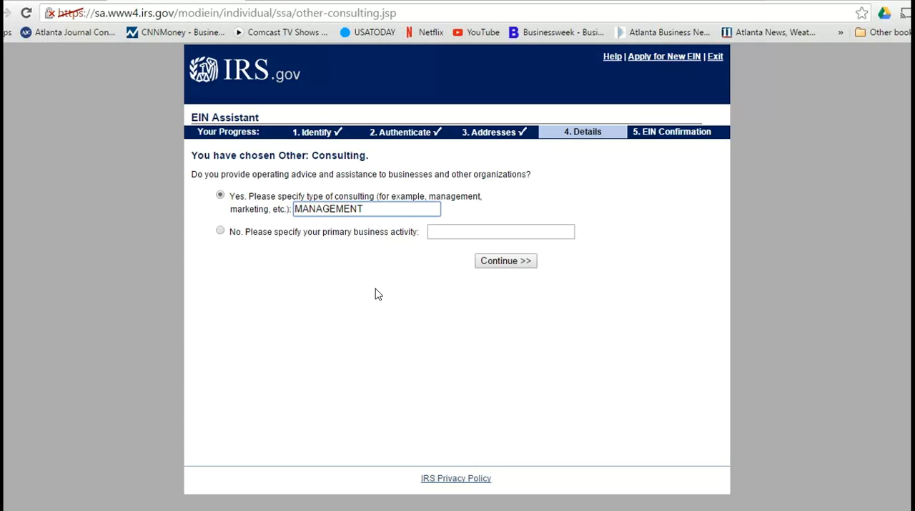
{"action": "key", "text": "Return"}
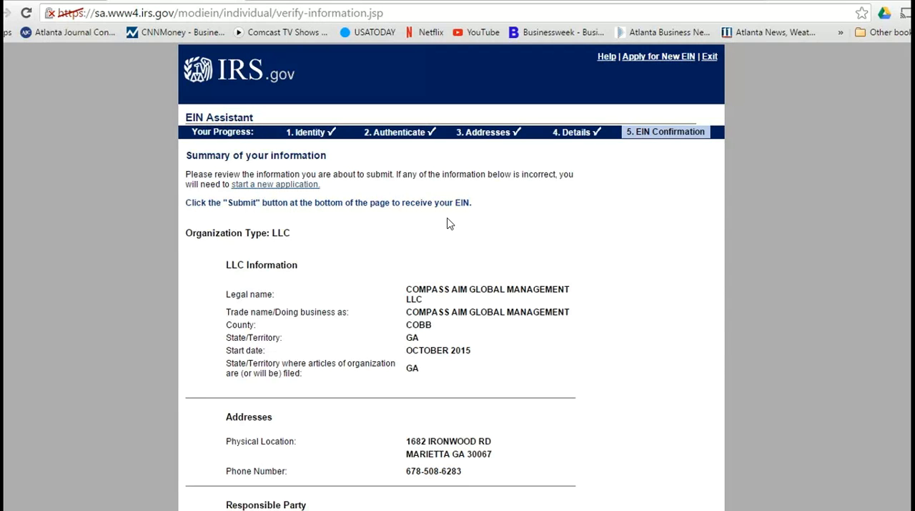
Step: Review and submit the EIN application summary, then proceed through the EIN confirmation and additional information pages
{"action": "scroll", "coordinate": [449, 224], "scroll_direction": "down", "scroll_amount": 15}
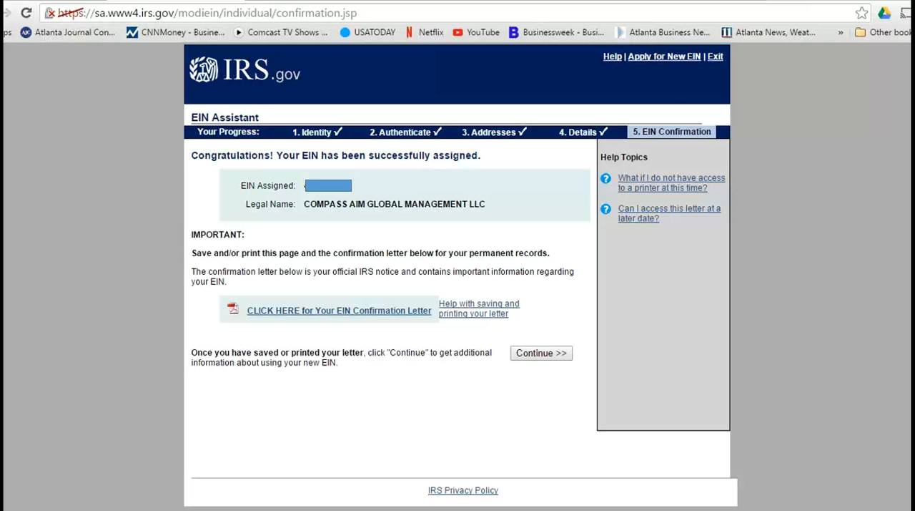
{"action": "left_click", "coordinate": [540, 356]}
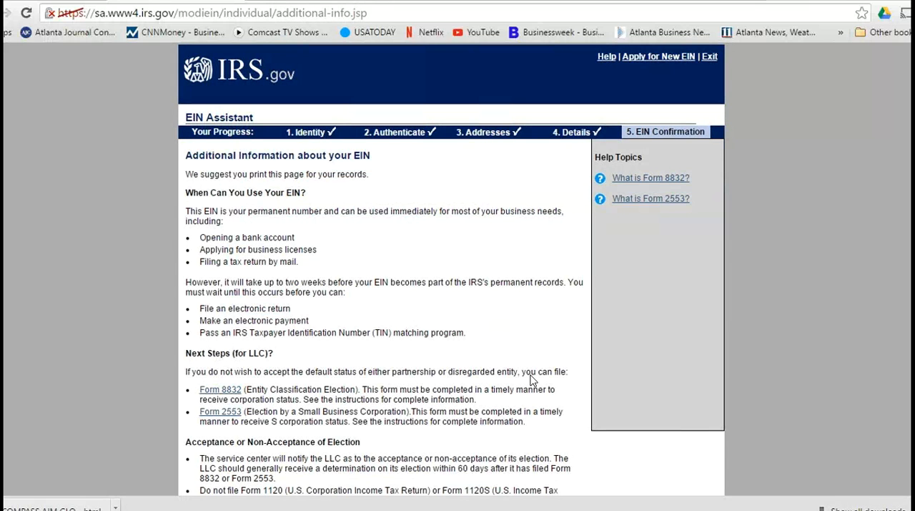
{"action": "scroll", "coordinate": [532, 380], "scroll_direction": "down", "scroll_amount": 3}
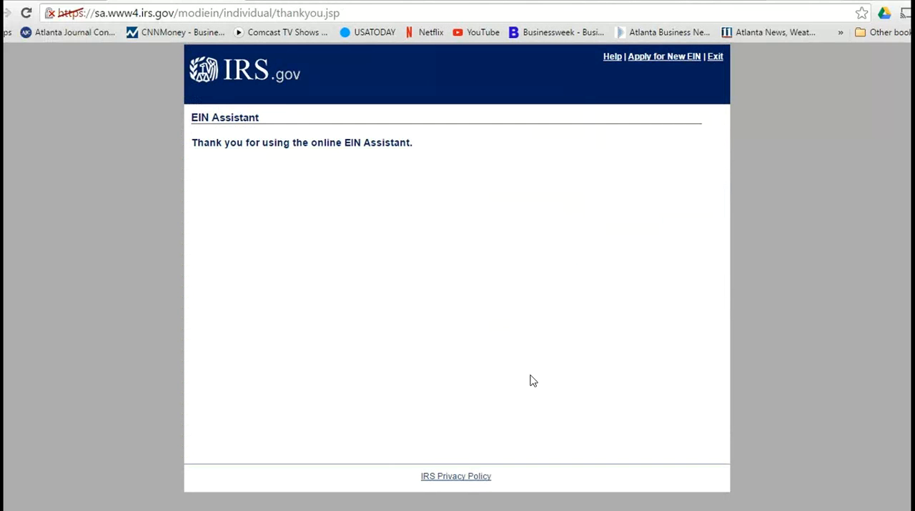
Step: Go back to the additional EIN information page and review the permitted uses and next steps for an LLC
{"action": "key", "text": "alt+Left"}
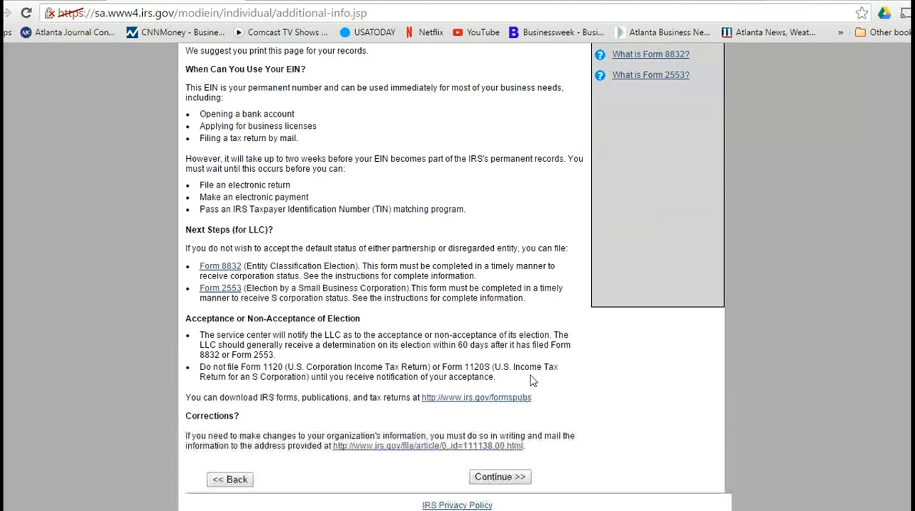
{"action": "scroll", "coordinate": [533, 380], "scroll_direction": "up", "scroll_amount": 3}
{"action": "key", "text": "alt+Left"}
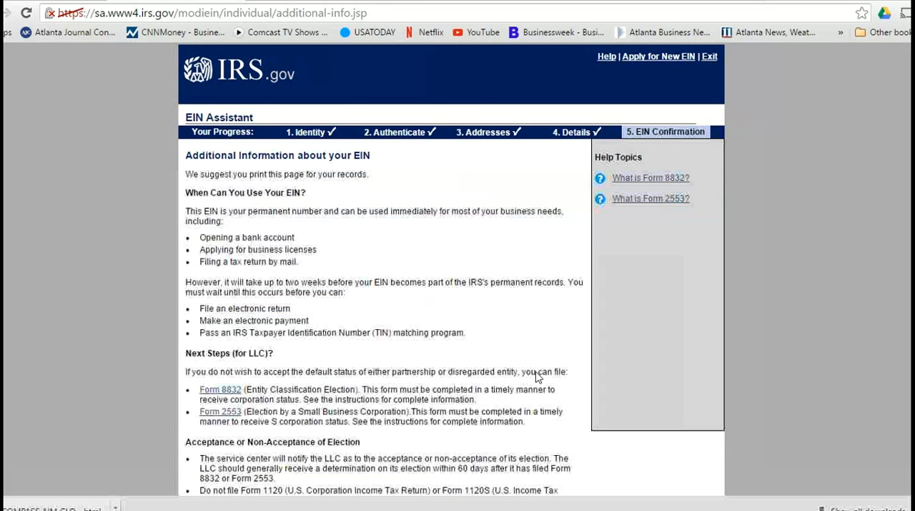
{"action": "scroll", "coordinate": [539, 378], "scroll_direction": "down", "scroll_amount": 3}
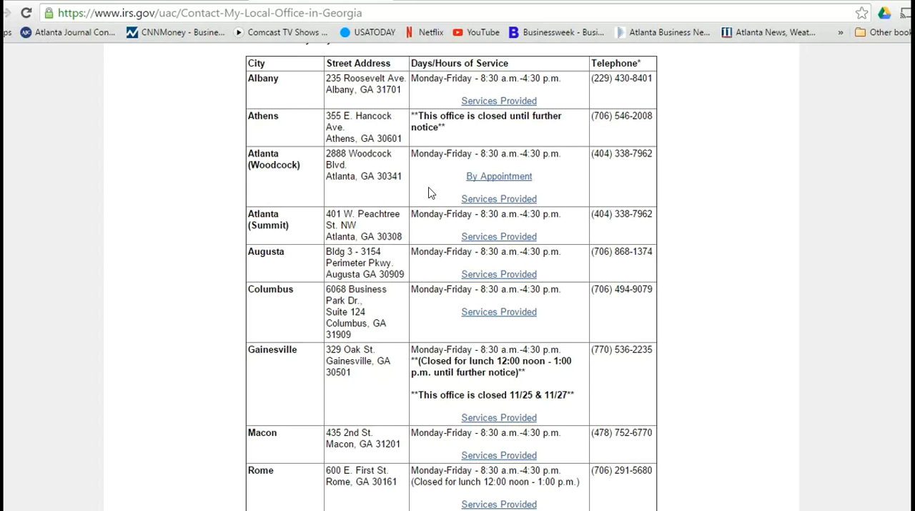
Step: Look over the Dun & Bradstreet account setup e-mail and iUpdate security settings, ending on the SAM home page
{"action": "key", "text": "ctrl+Tab"}
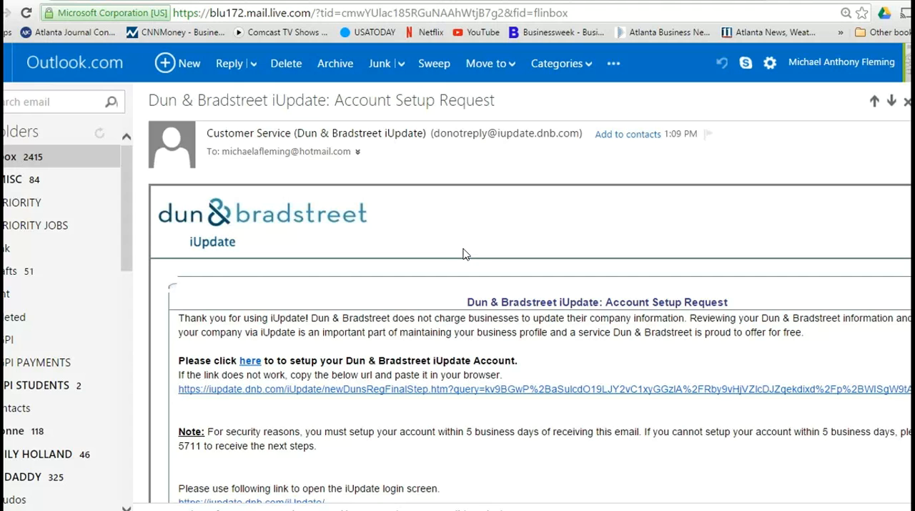
{"action": "key", "text": "ctrl+Tab"}
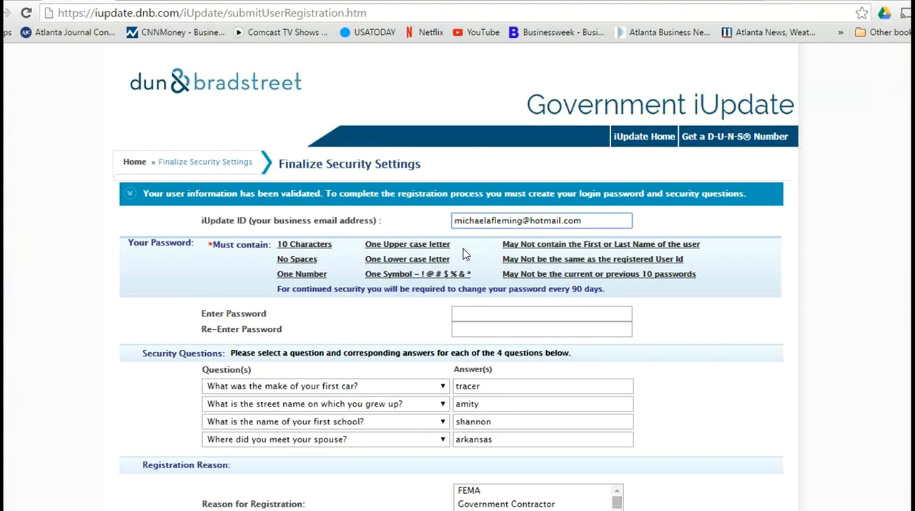
{"action": "key", "text": "ctrl+Tab"}
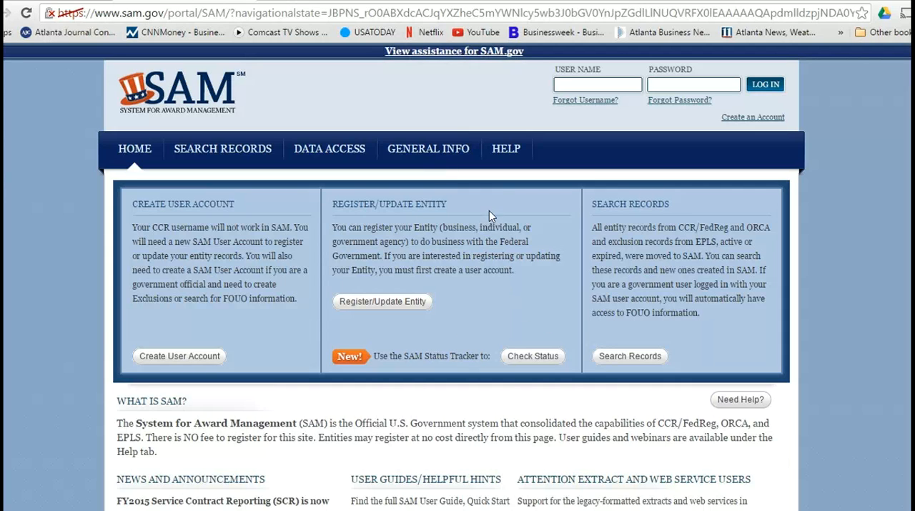
Step: Find the Request DUNS Number link among SAM's external content resources and open the D&B D-U-N-S request portal
{"action": "left_click", "coordinate": [512, 156]}
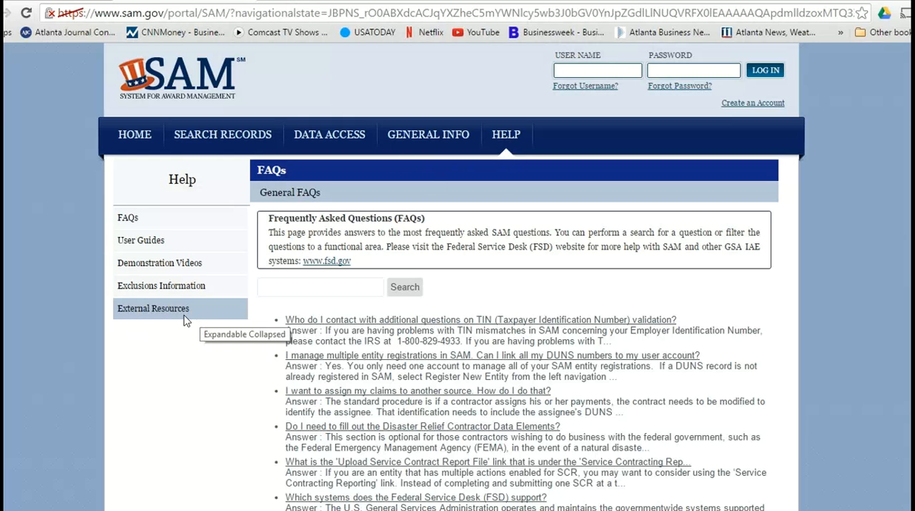
{"action": "left_click", "coordinate": [204, 315]}
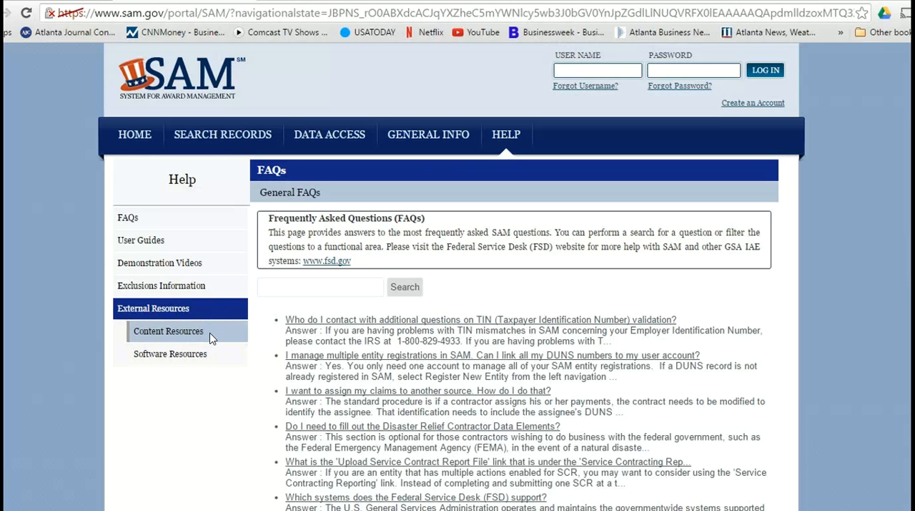
{"action": "left_click", "coordinate": [211, 337]}
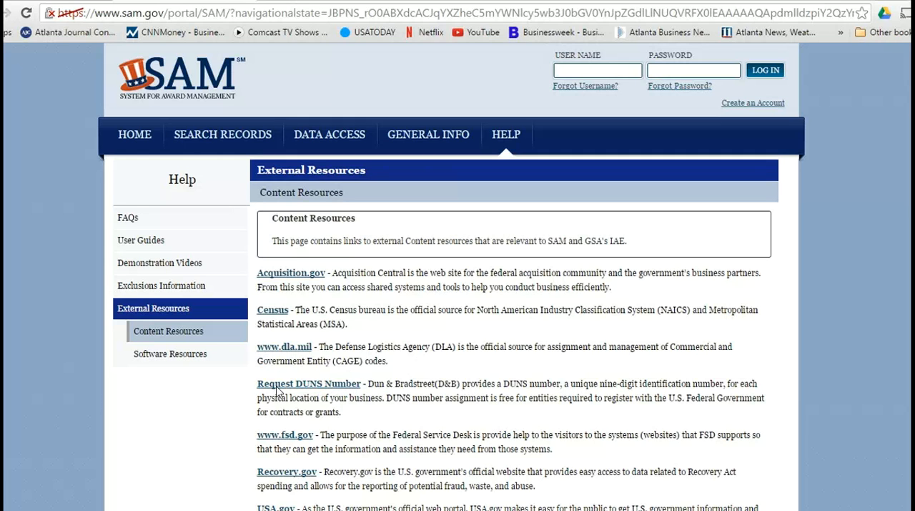
{"action": "left_click", "coordinate": [321, 386]}
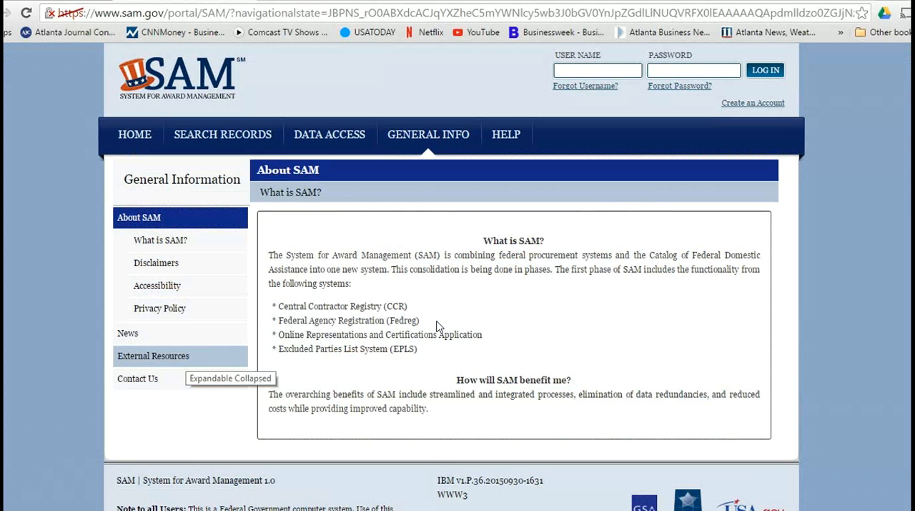
{"action": "key", "text": "Return"}
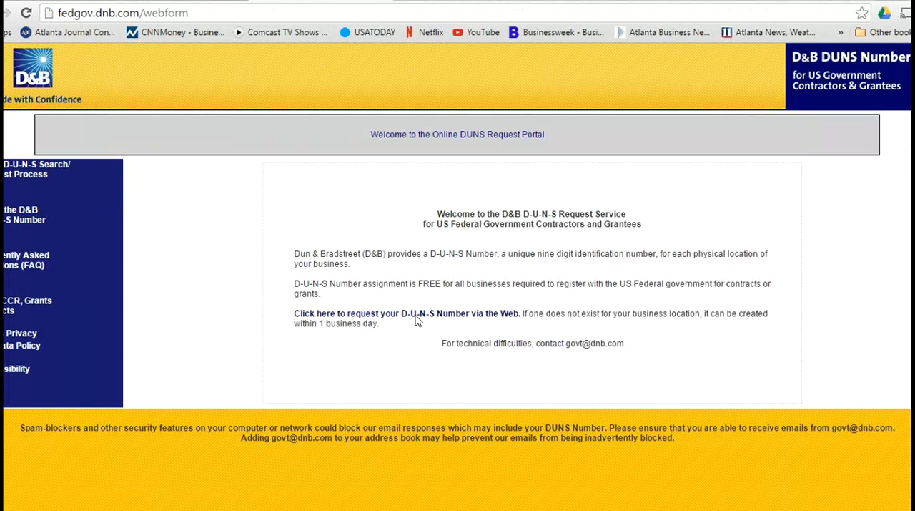
Step: Start the web D-U-N-S request, continue to Government iUpdate and search for COMPASS AIM GLOBAL MANAGEMENT LLC in Marietta, GA
{"action": "left_click", "coordinate": [415, 317]}
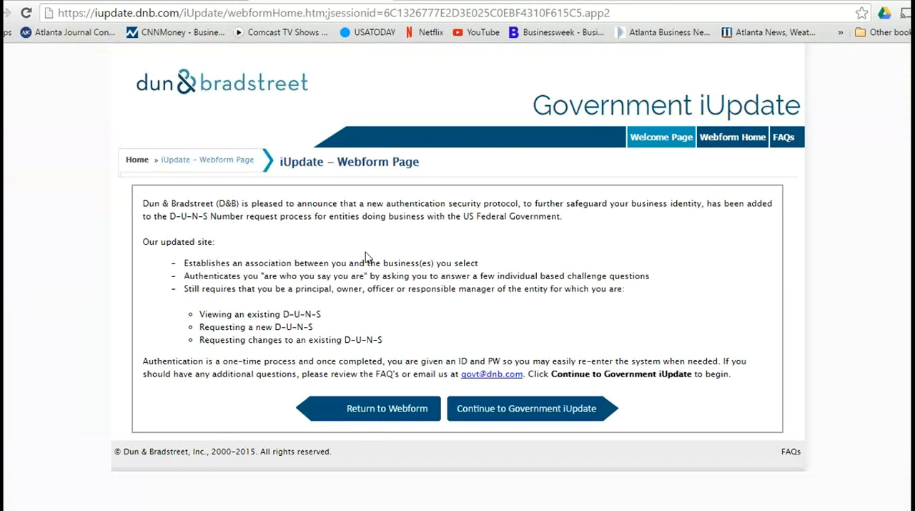
{"action": "left_click", "coordinate": [538, 413]}
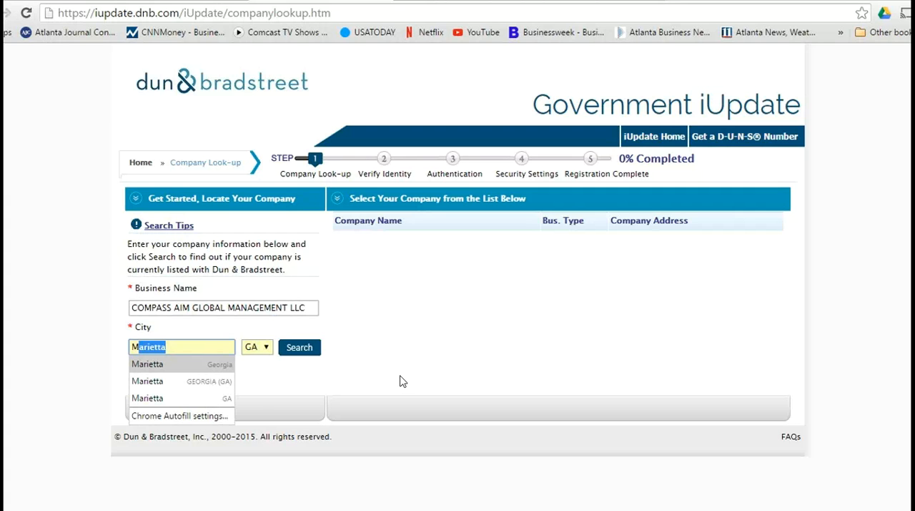
{"action": "key", "text": "Return"}
{"action": "key", "text": "Return"}
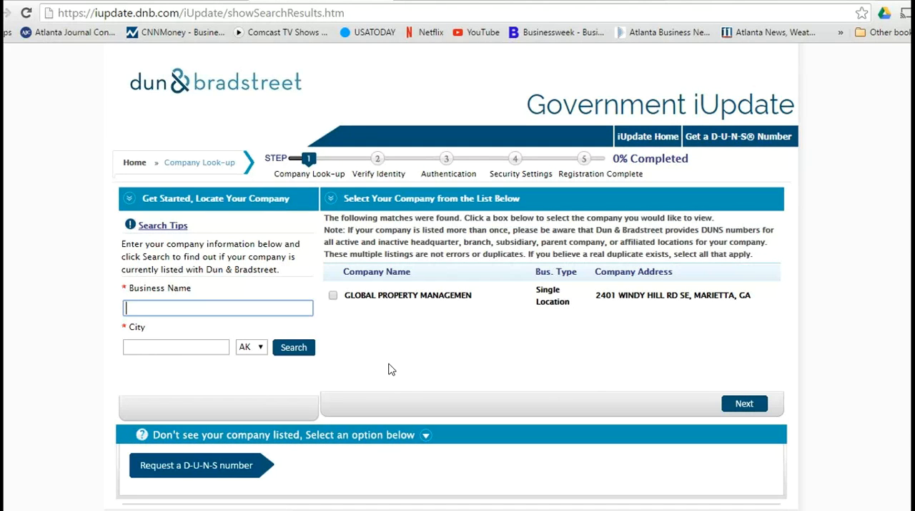
Step: Request a new D-U-N-S number and complete the requester's contact and home details and the company's name, address and phone
{"action": "left_click", "coordinate": [240, 466]}
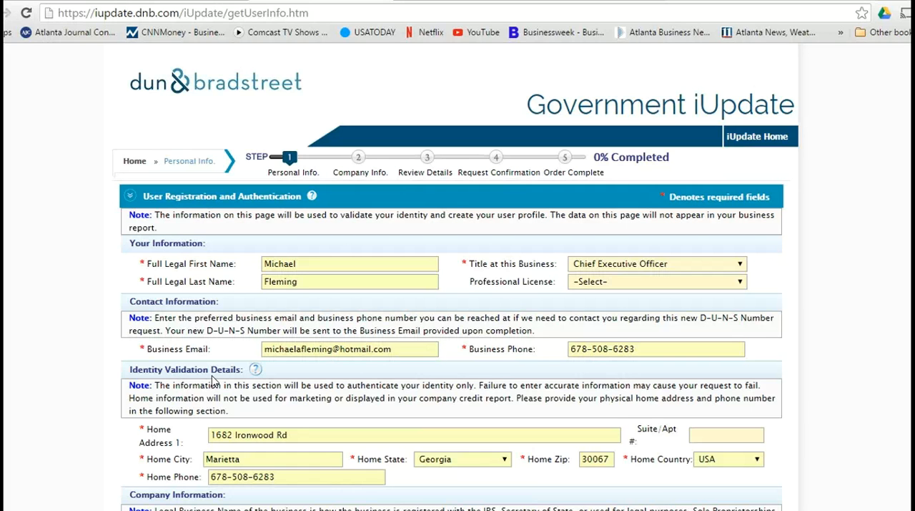
{"action": "scroll", "coordinate": [241, 372], "scroll_direction": "down", "scroll_amount": 4}
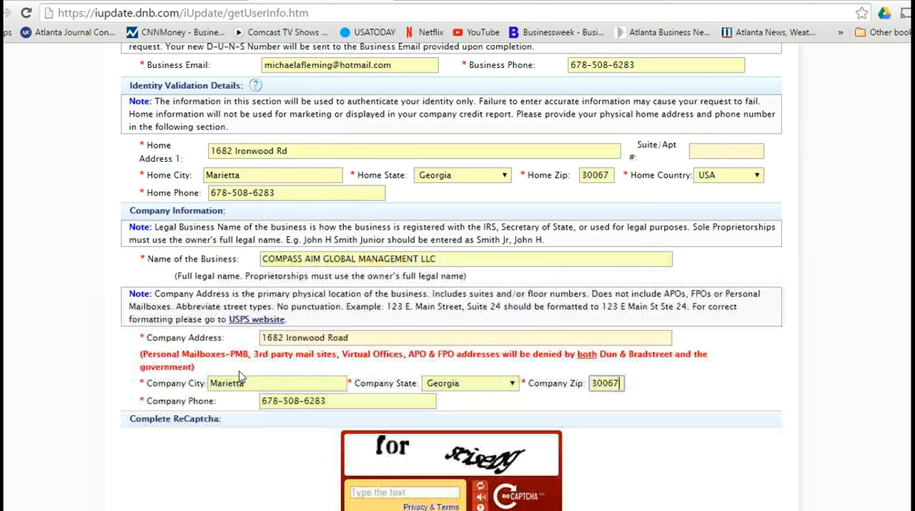
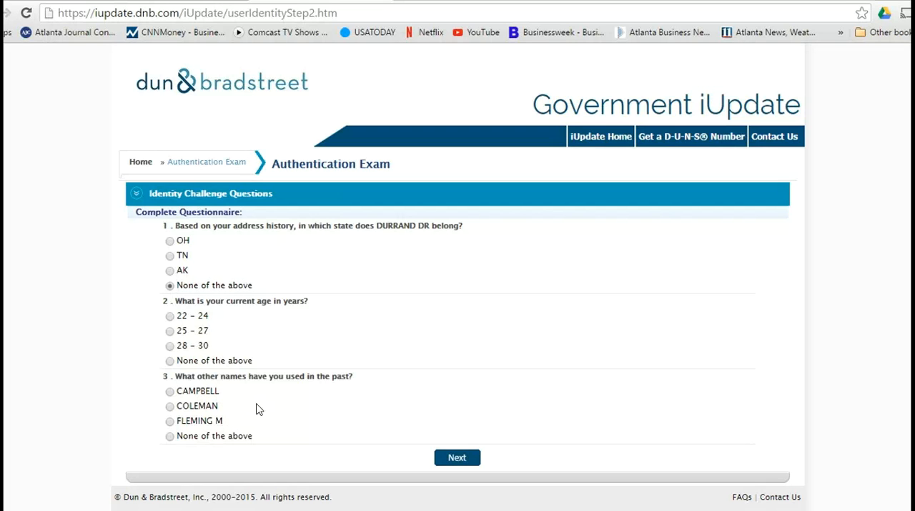
Step: Advance past the D&B identity challenge questions to SAM's incomplete registrations and the entity list showing Compass Aim Global Management LLC
{"action": "left_click", "coordinate": [331, 394]}
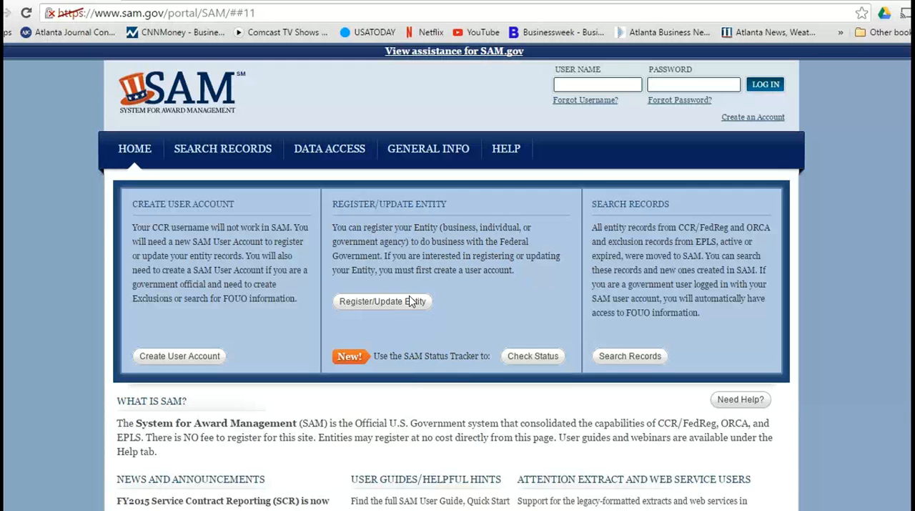
{"action": "left_click", "coordinate": [385, 305]}
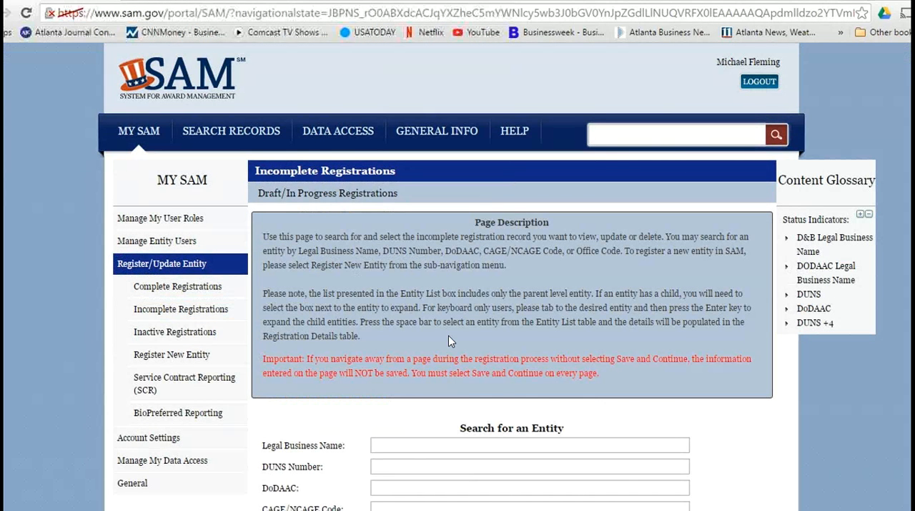
{"action": "scroll", "coordinate": [449, 341], "scroll_direction": "down", "scroll_amount": 5}
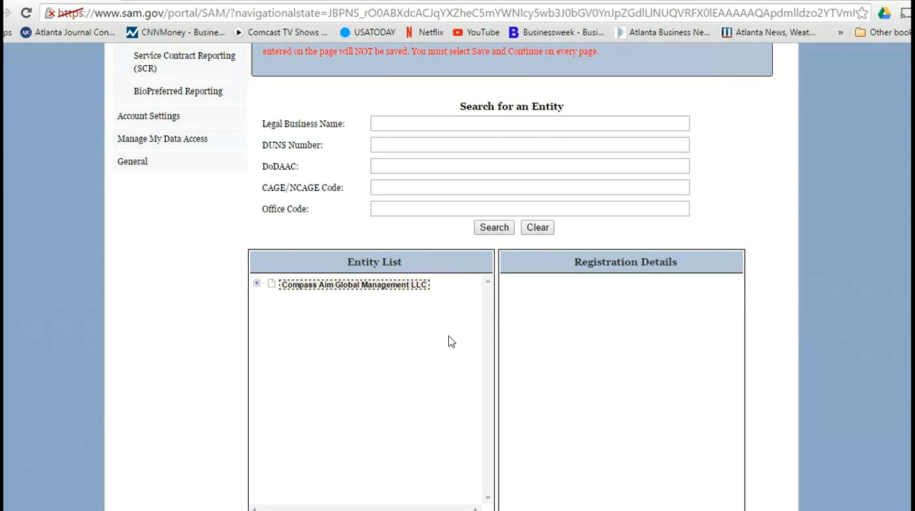
{"action": "left_click", "coordinate": [381, 286]}
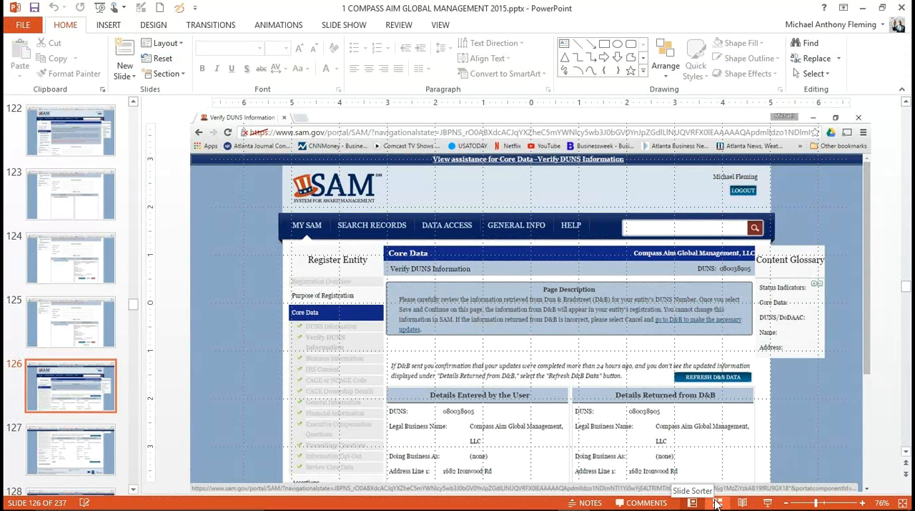
Step: Look back through the deck's slide overview and review the Government iUpdate slides 104 to 106
{"action": "left_click", "coordinate": [717, 503]}
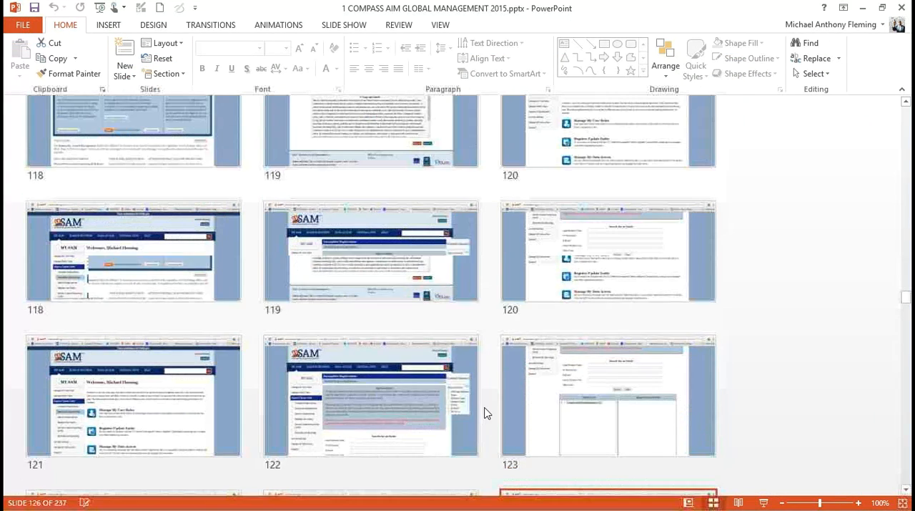
{"action": "scroll", "coordinate": [486, 412], "scroll_direction": "up", "scroll_amount": 10}
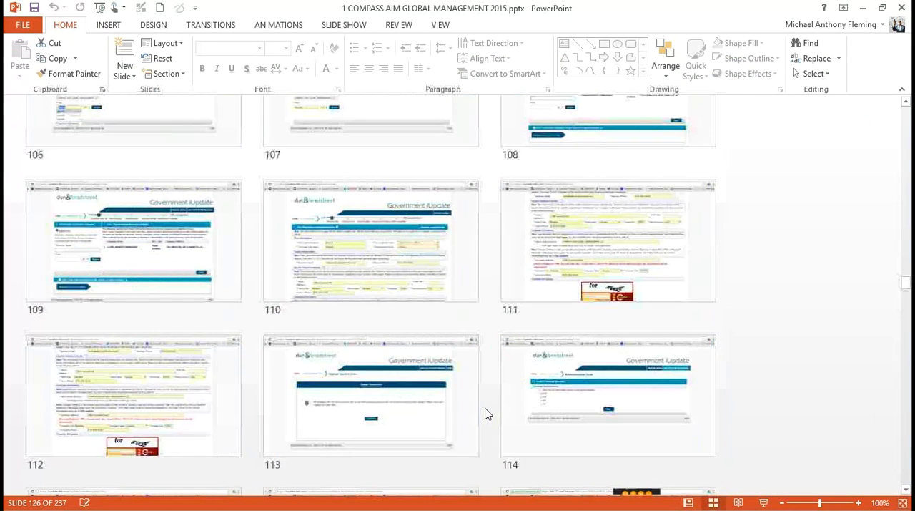
{"action": "scroll", "coordinate": [487, 413], "scroll_direction": "up", "scroll_amount": 10}
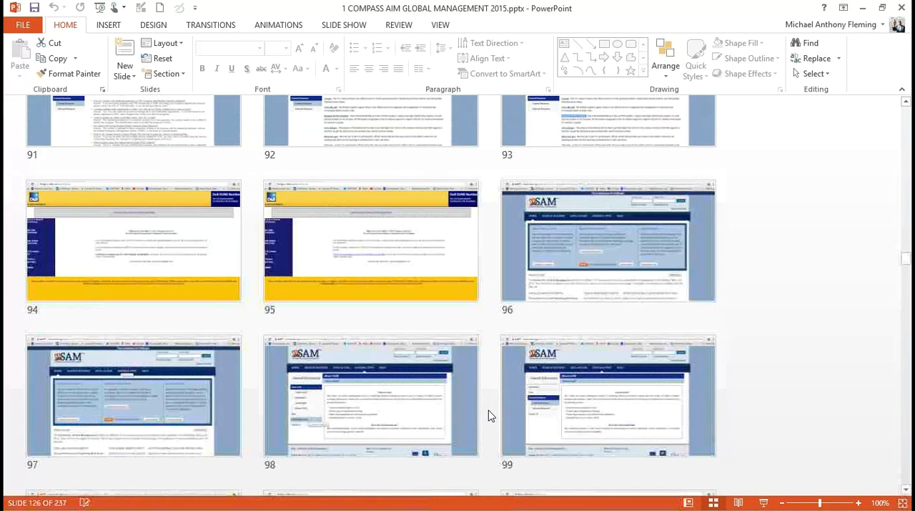
{"action": "scroll", "coordinate": [488, 415], "scroll_direction": "up", "scroll_amount": 2}
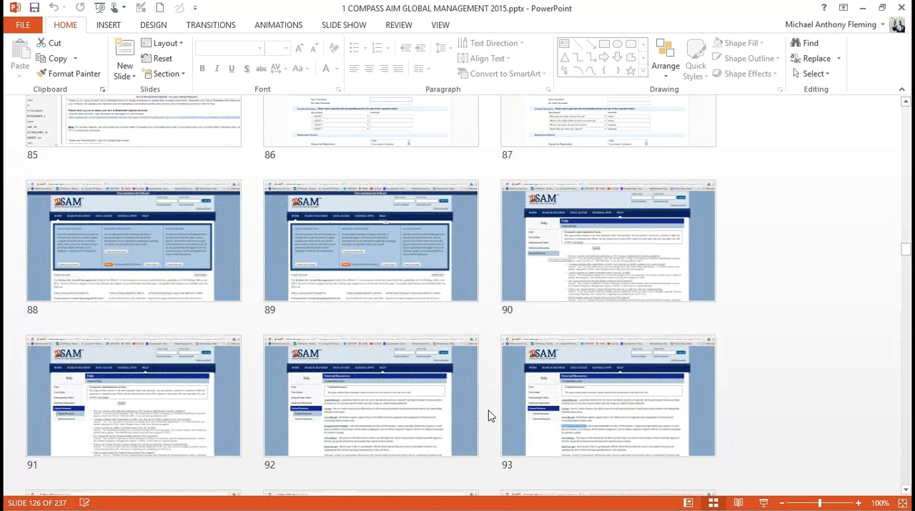
{"action": "scroll", "coordinate": [488, 410], "scroll_direction": "down", "scroll_amount": 4}
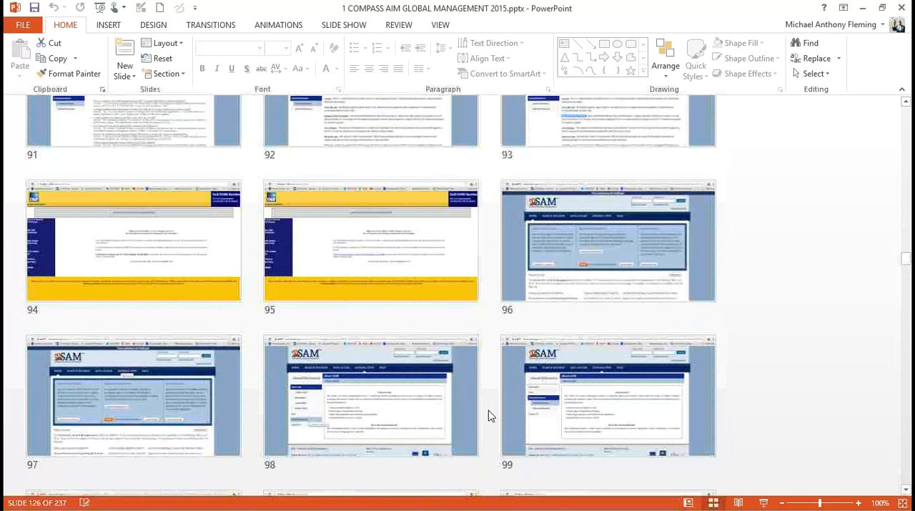
{"action": "scroll", "coordinate": [489, 410], "scroll_direction": "down", "scroll_amount": 4}
{"action": "scroll", "coordinate": [488, 410], "scroll_direction": "down", "scroll_amount": 2}
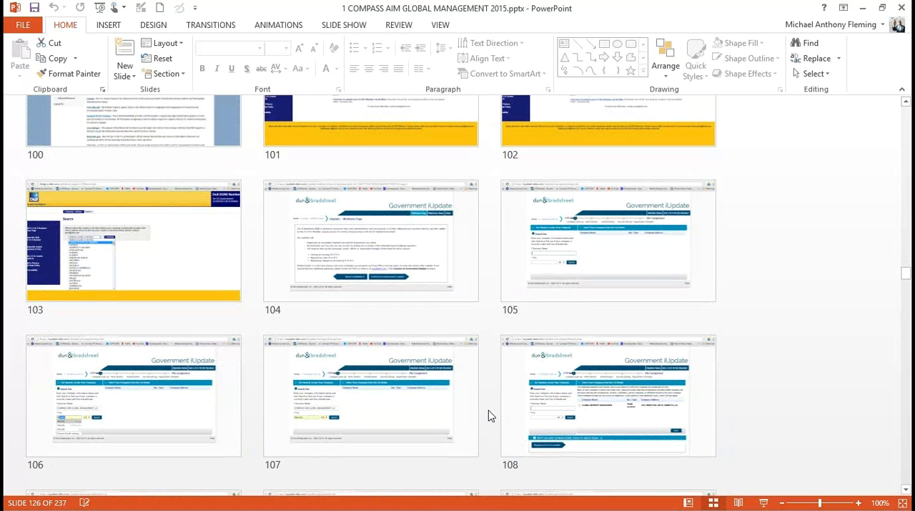
{"action": "scroll", "coordinate": [489, 416], "scroll_direction": "down", "scroll_amount": 2}
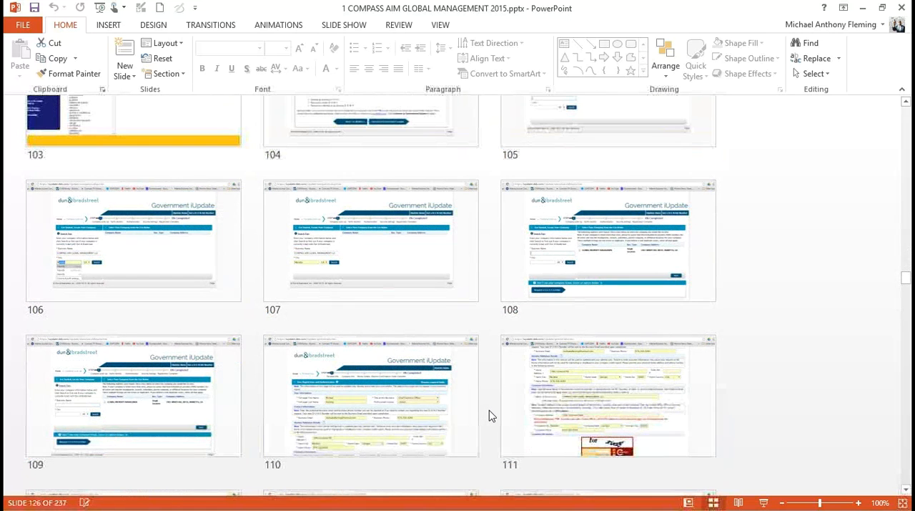
{"action": "scroll", "coordinate": [488, 415], "scroll_direction": "up", "scroll_amount": 2}
{"action": "double_click", "coordinate": [417, 284]}
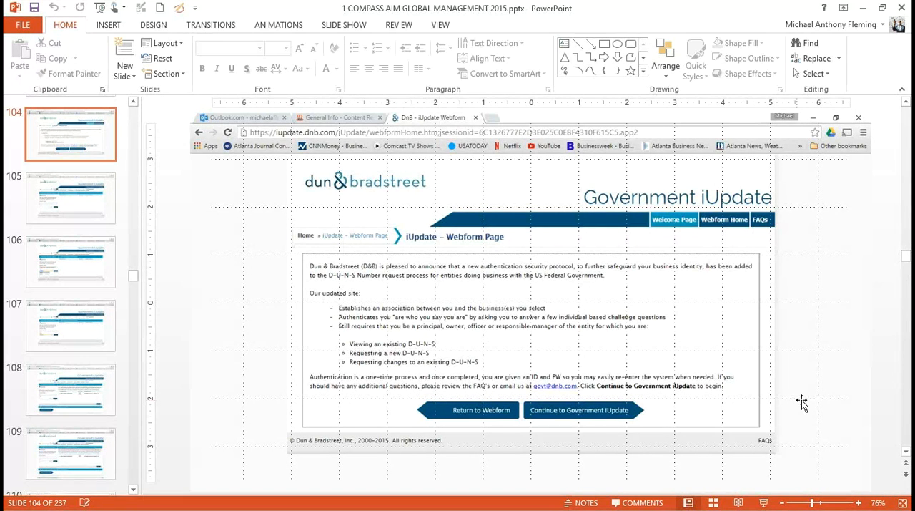
{"action": "scroll", "coordinate": [802, 403], "scroll_direction": "down", "scroll_amount": 1}
{"action": "scroll", "coordinate": [802, 403], "scroll_direction": "down", "scroll_amount": 2}
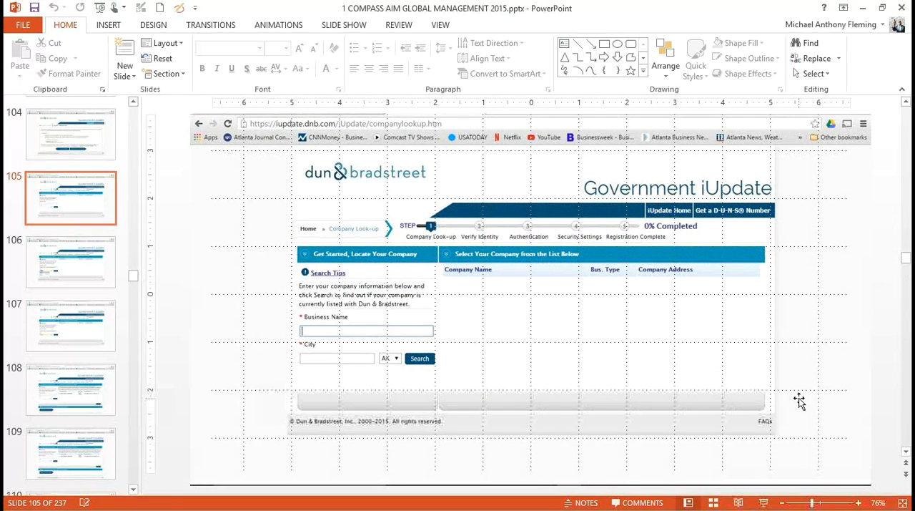
{"action": "scroll", "coordinate": [676, 458], "scroll_direction": "down", "scroll_amount": 2}
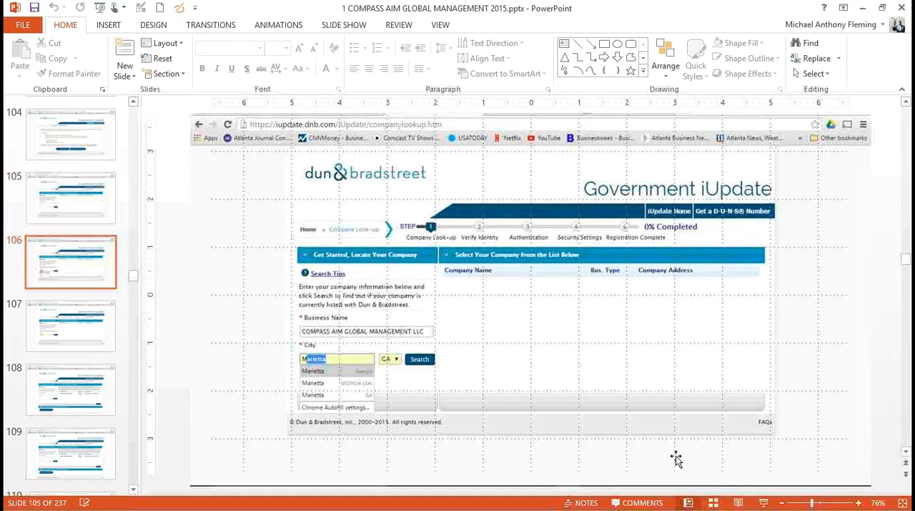
Step: Find the Incomplete Registrations slide 122 in the slide overview and resume the slide show from it
{"action": "left_click", "coordinate": [713, 502]}
{"action": "scroll", "coordinate": [510, 300], "scroll_direction": "down", "scroll_amount": 2}
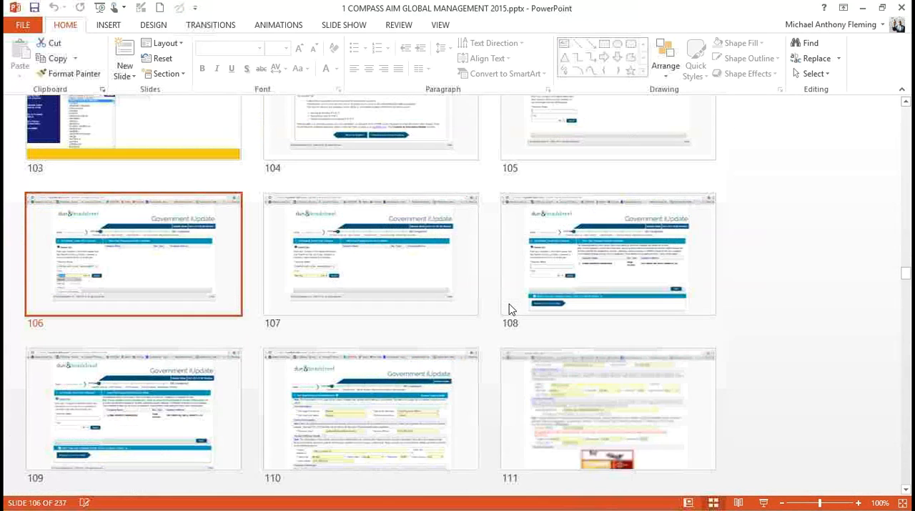
{"action": "scroll", "coordinate": [510, 309], "scroll_direction": "down", "scroll_amount": 8}
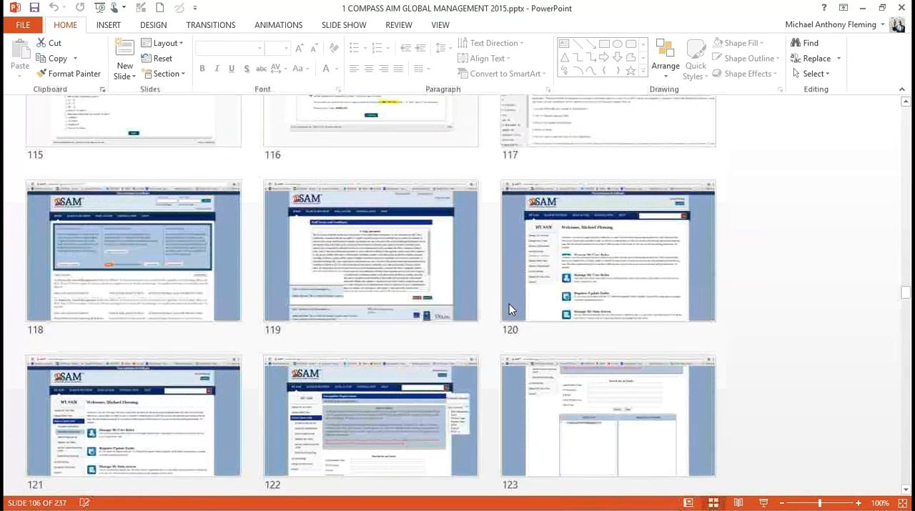
{"action": "scroll", "coordinate": [510, 309], "scroll_direction": "down", "scroll_amount": 4}
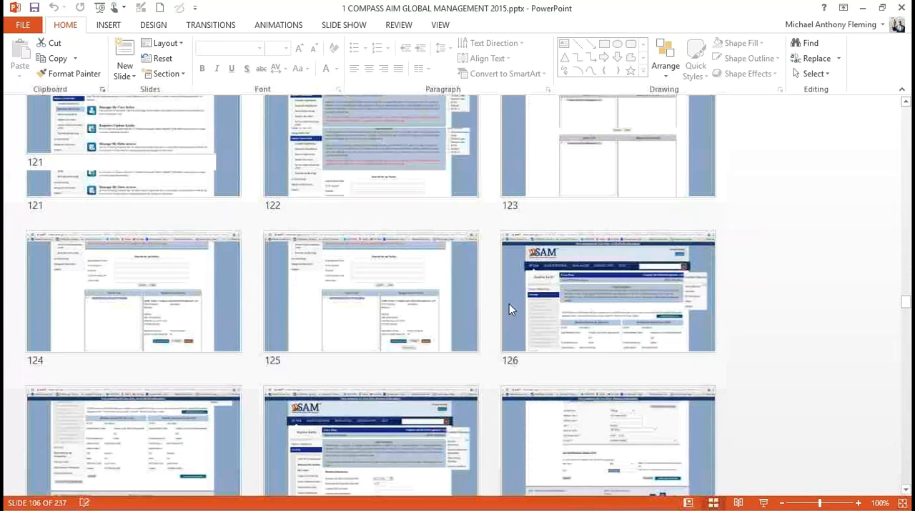
{"action": "scroll", "coordinate": [510, 309], "scroll_direction": "down", "scroll_amount": 4}
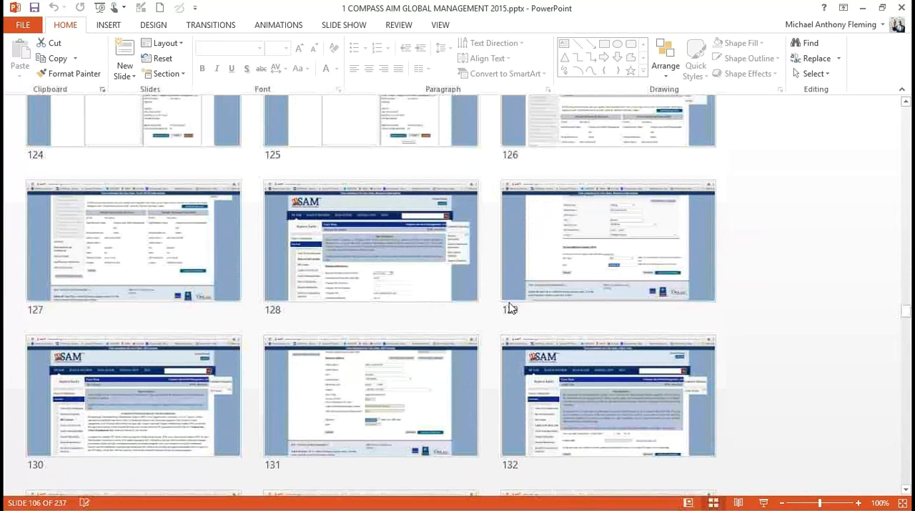
{"action": "scroll", "coordinate": [509, 302], "scroll_direction": "down", "scroll_amount": 4}
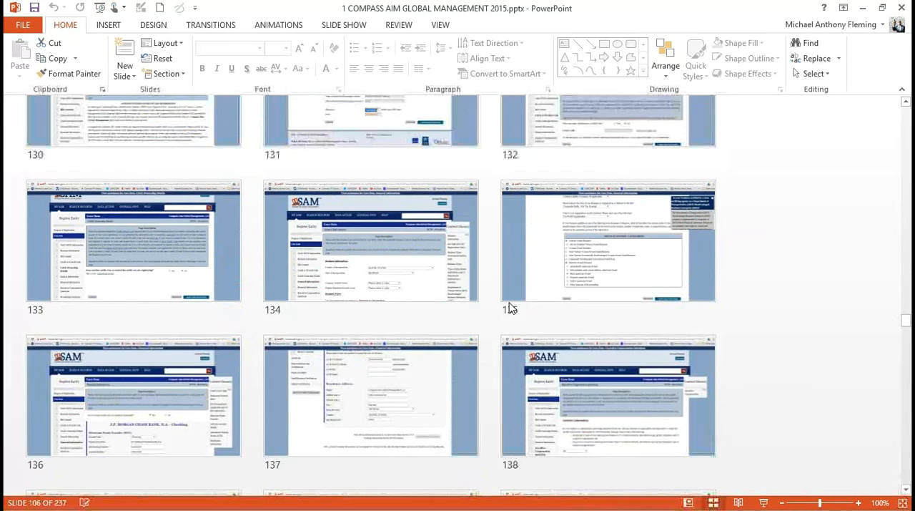
{"action": "scroll", "coordinate": [509, 301], "scroll_direction": "up", "scroll_amount": 5}
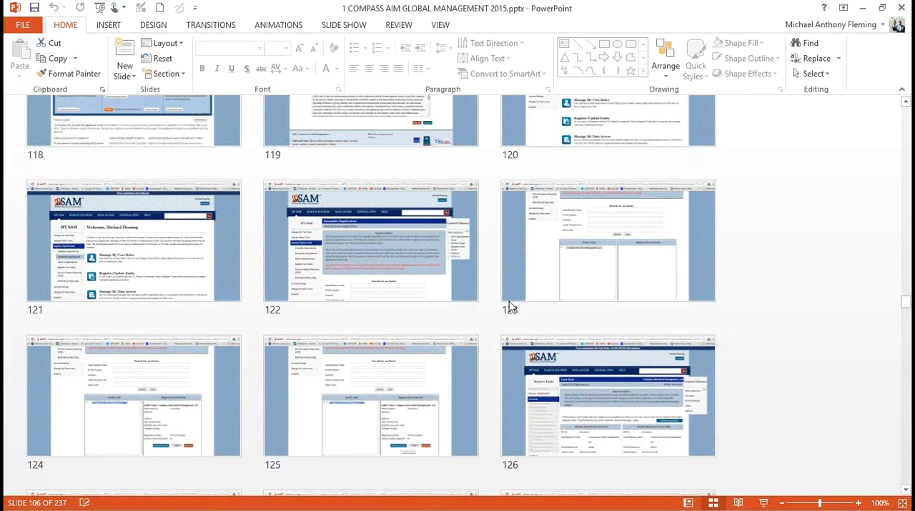
{"action": "double_click", "coordinate": [390, 254]}
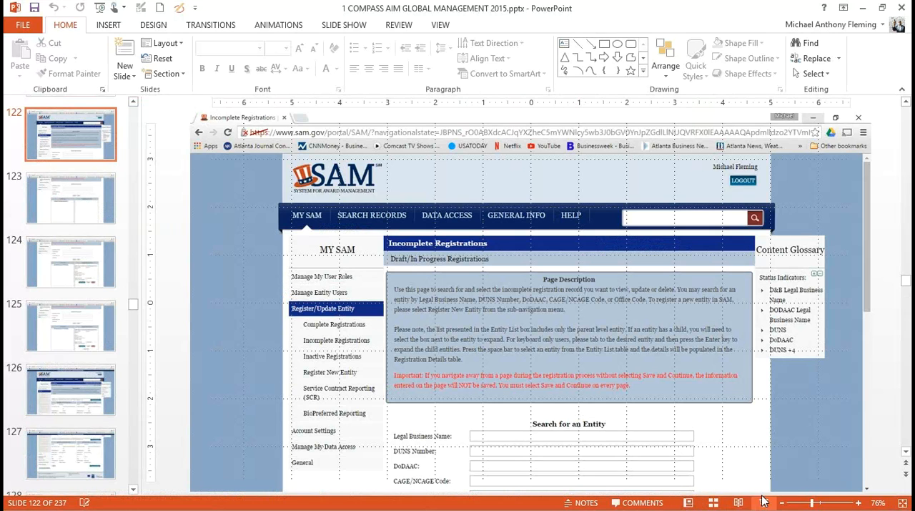
{"action": "left_click", "coordinate": [764, 502]}
{"action": "left_click", "coordinate": [503, 300]}
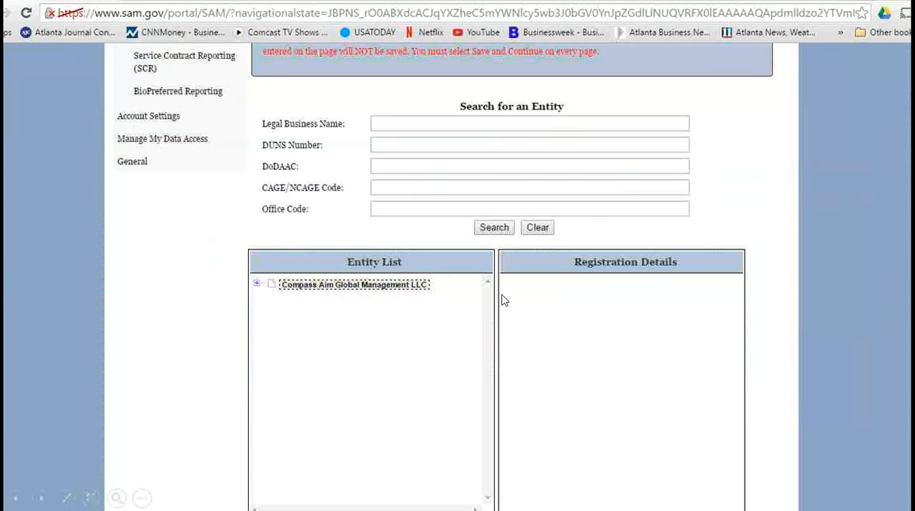
Step: Review the Verify DUNS Information page, comparing the details entered by the user with those returned from D&B, and continue to Business Information
{"action": "left_click", "coordinate": [446, 317]}
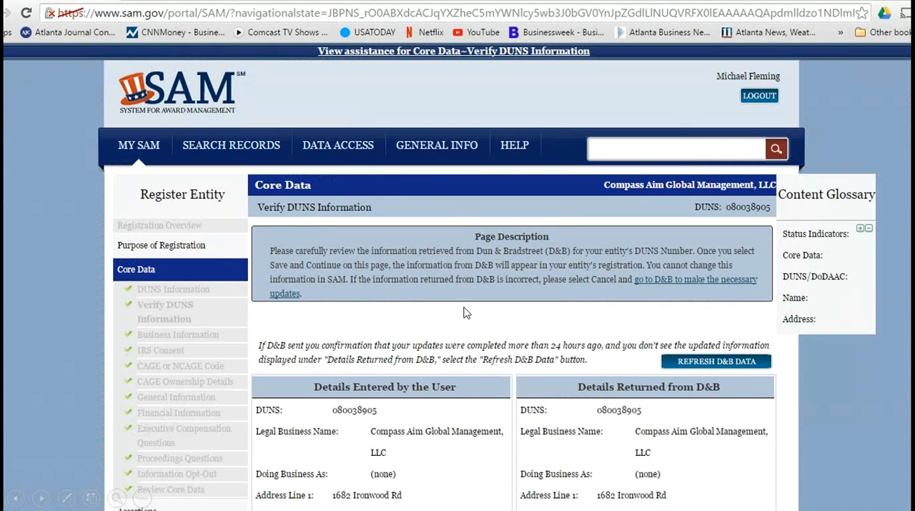
{"action": "scroll", "coordinate": [464, 312], "scroll_direction": "down", "scroll_amount": 3}
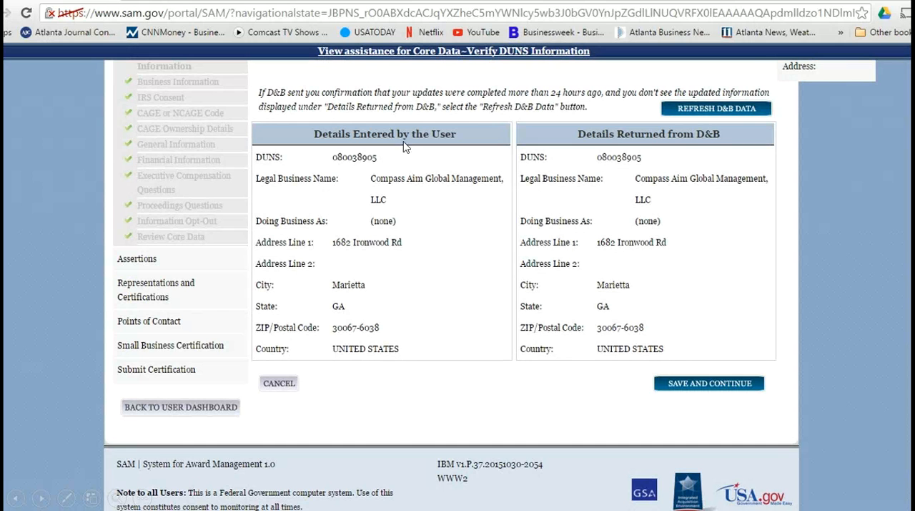
{"action": "left_click", "coordinate": [433, 280]}
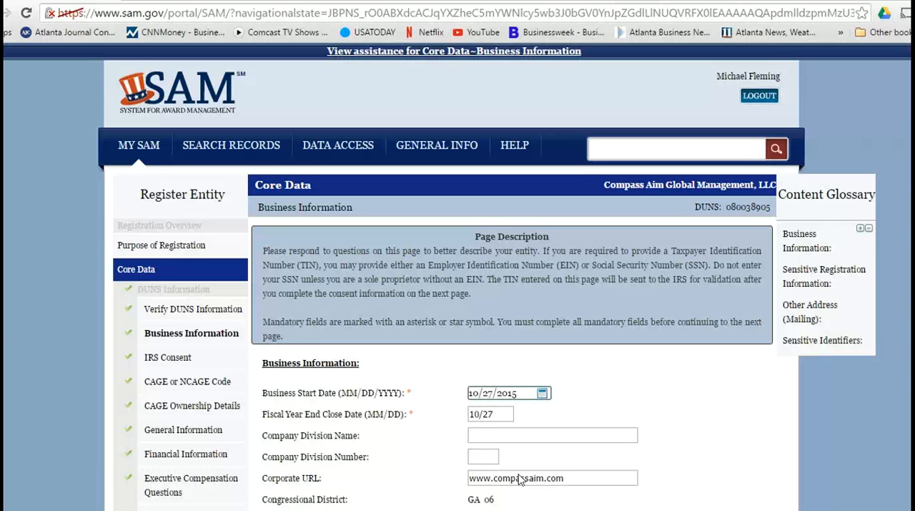
Step: Go through the Business Information page down to its EIN section and the IRS Consent form down to the MPIN signature
{"action": "scroll", "coordinate": [470, 453], "scroll_direction": "down", "scroll_amount": 10}
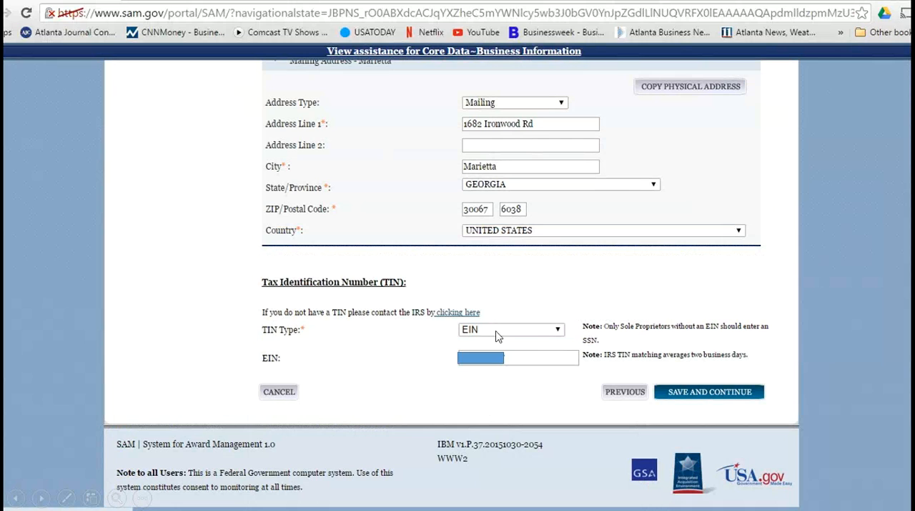
{"action": "left_click", "coordinate": [507, 382]}
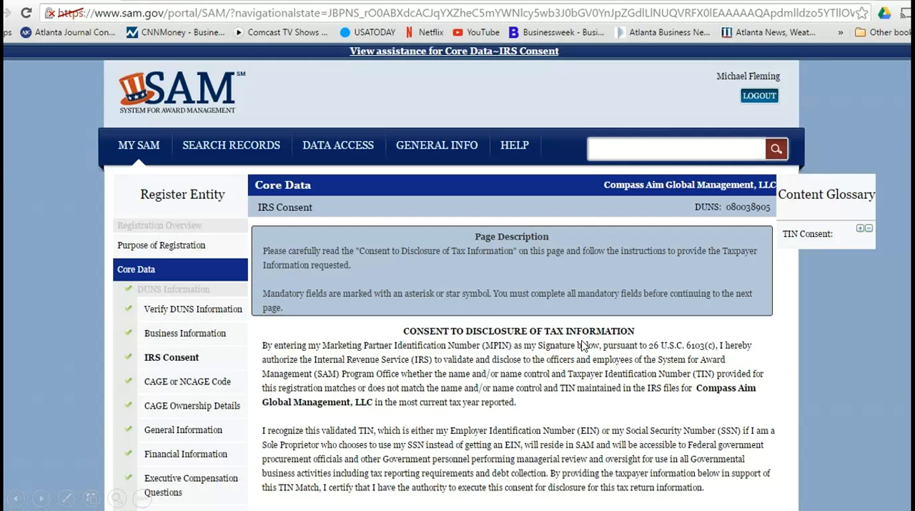
{"action": "scroll", "coordinate": [580, 346], "scroll_direction": "down", "scroll_amount": 10}
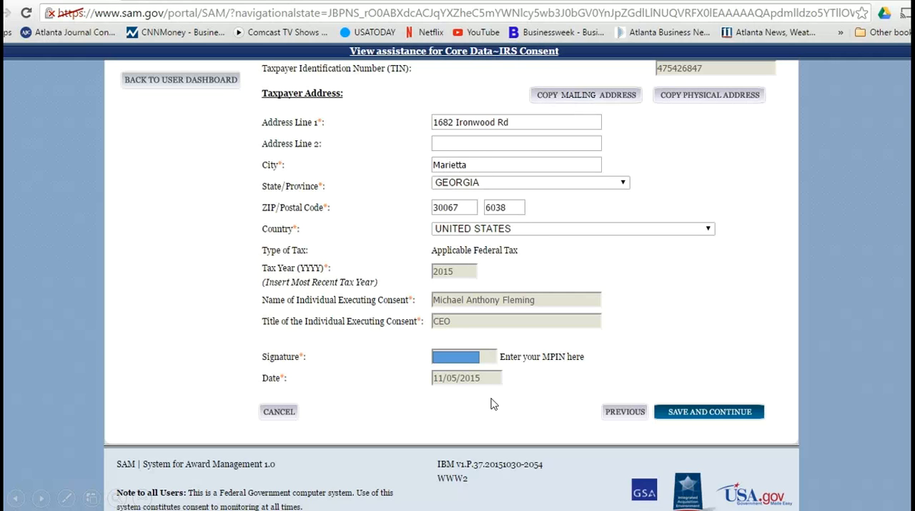
{"action": "left_click", "coordinate": [547, 400]}
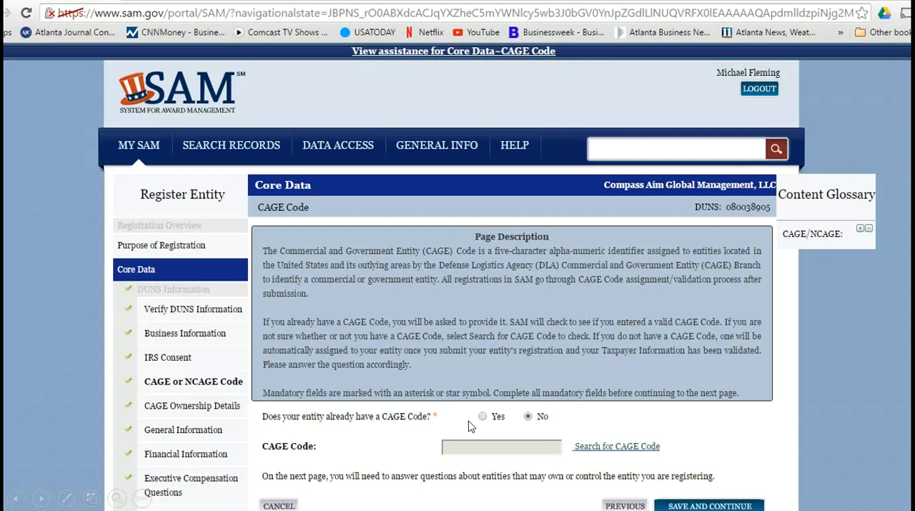
Step: Go through the Core Data questions from the CAGE Code page to Executive Compensation and Proceedings, up to Information Opt-Out
{"action": "left_click", "coordinate": [549, 422]}
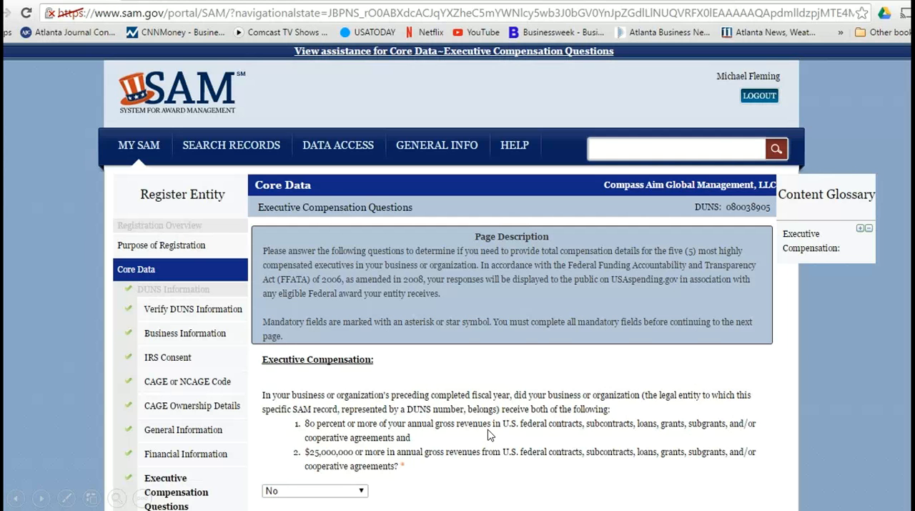
{"action": "scroll", "coordinate": [490, 434], "scroll_direction": "down", "scroll_amount": 3}
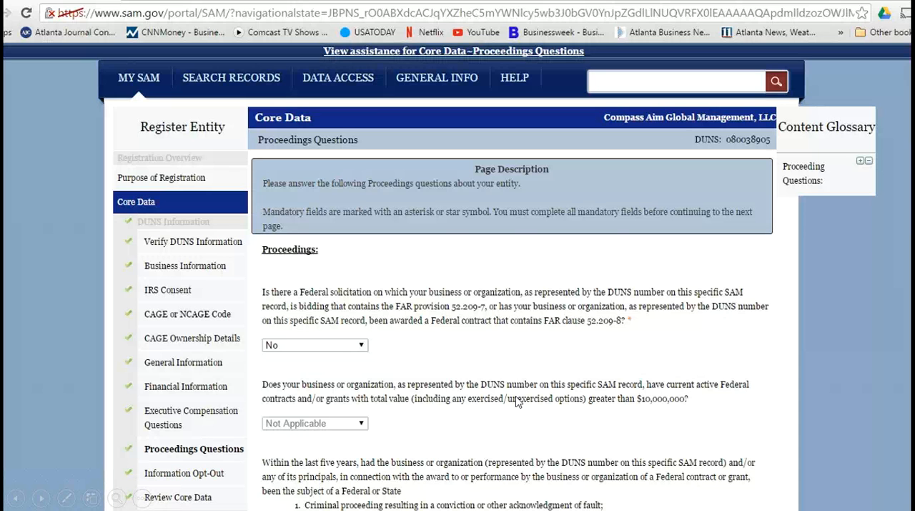
{"action": "scroll", "coordinate": [517, 402], "scroll_direction": "down", "scroll_amount": 3}
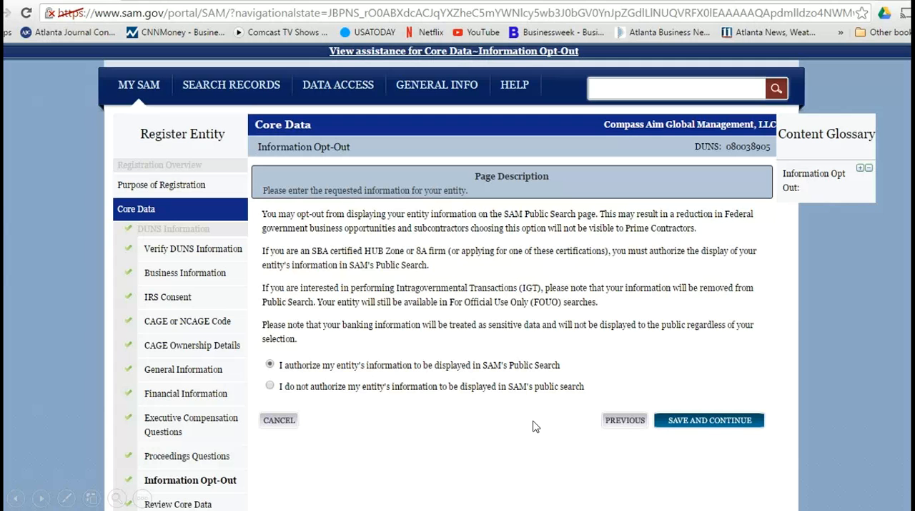
Step: Continue past Information Opt-Out, review the Core Data summary, and proceed to the Goods and Services page of Assertions
{"action": "left_click", "coordinate": [586, 422]}
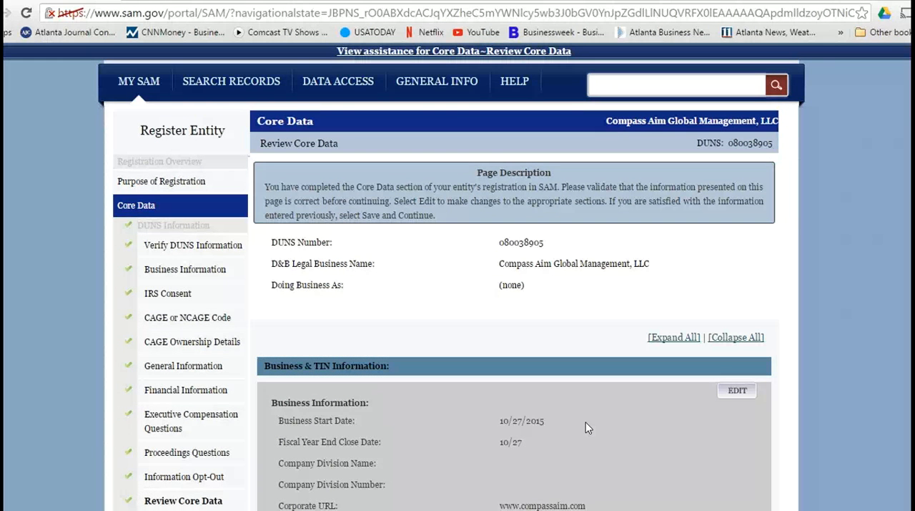
{"action": "scroll", "coordinate": [588, 427], "scroll_direction": "down", "scroll_amount": 20}
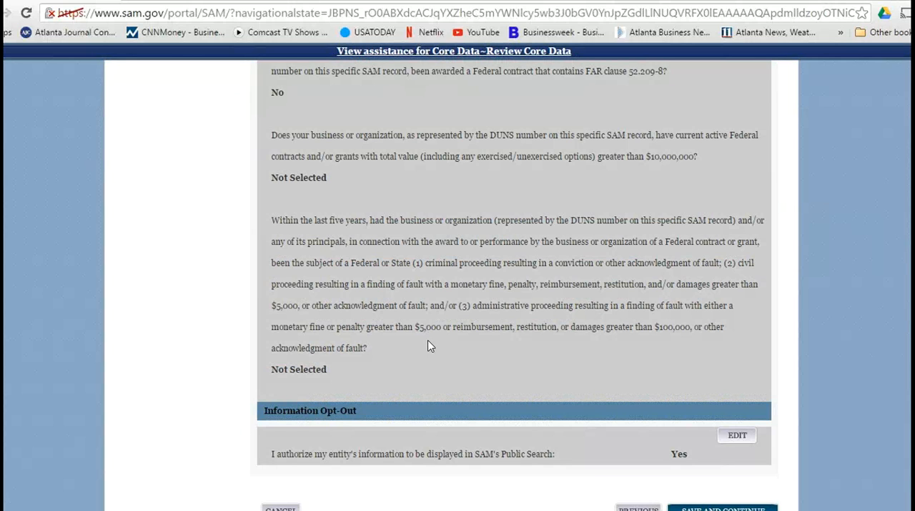
{"action": "left_click", "coordinate": [630, 454]}
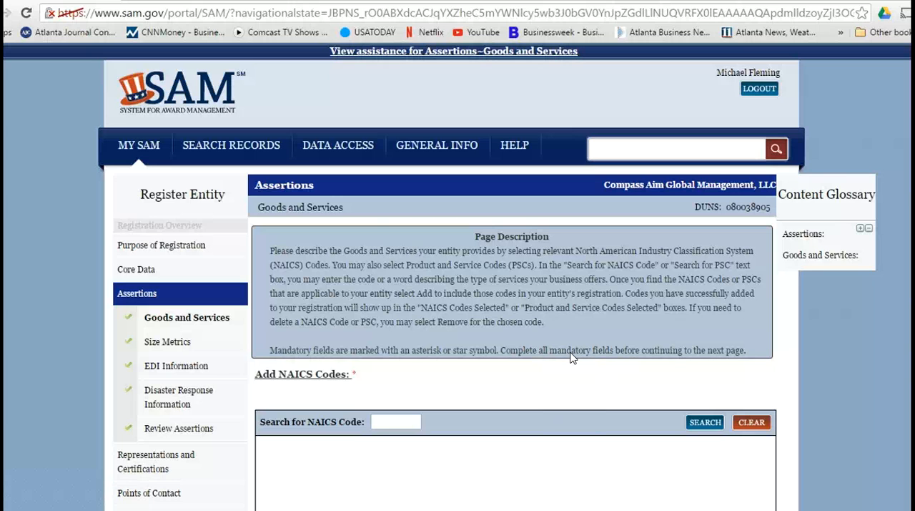
Step: Go through the Goods and Services page of Assertions, from the NAICS code search to the Product and Service Codes section
{"action": "scroll", "coordinate": [571, 357], "scroll_direction": "down", "scroll_amount": 10}
{"action": "scroll", "coordinate": [481, 303], "scroll_direction": "down", "scroll_amount": 10}
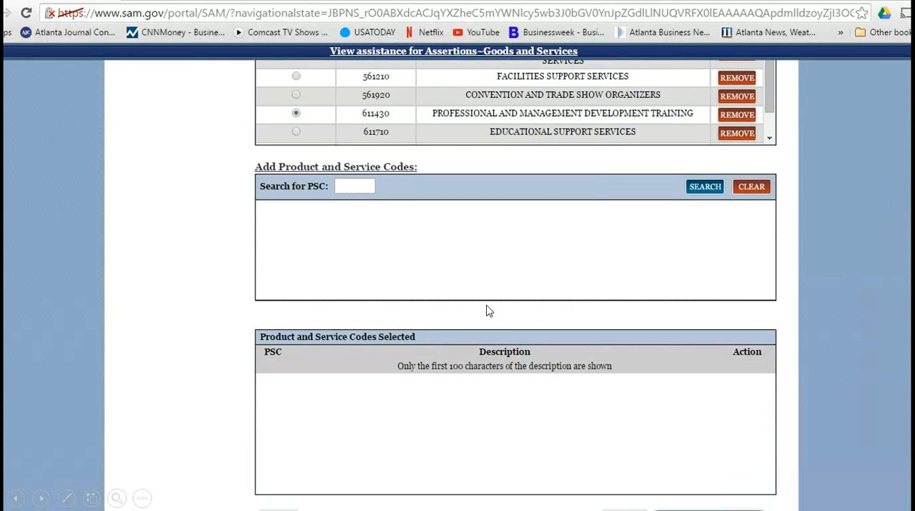
{"action": "scroll", "coordinate": [489, 305], "scroll_direction": "up", "scroll_amount": 10}
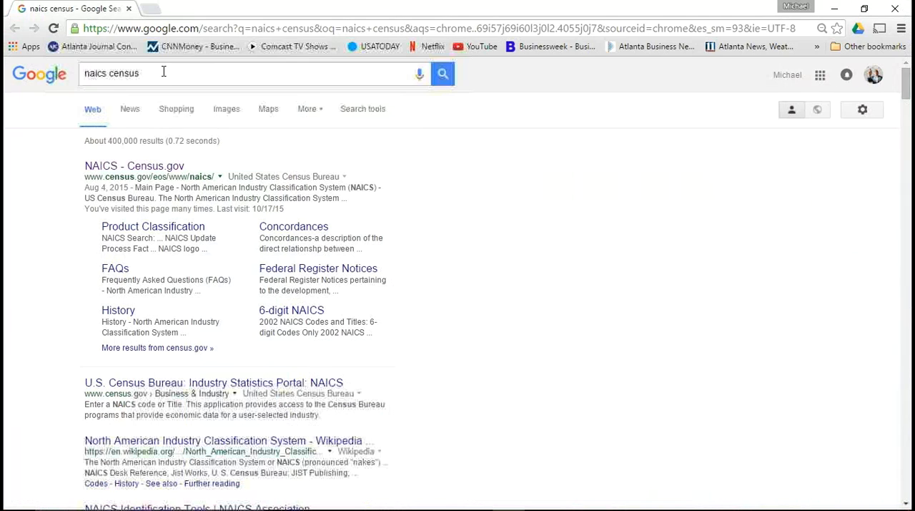
Step: Switch to the Chrome window and search Google for "management naics code"
{"action": "triple_click", "coordinate": [160, 73]}
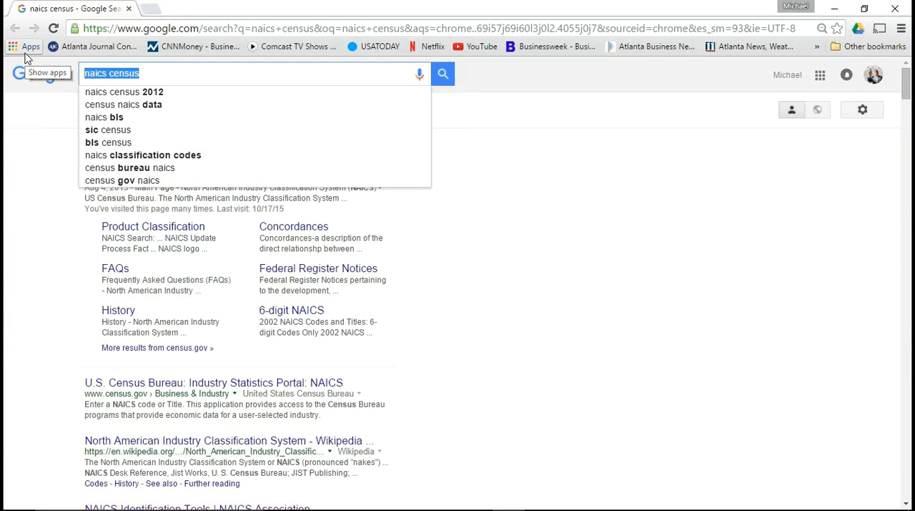
{"action": "type", "text": "management"}
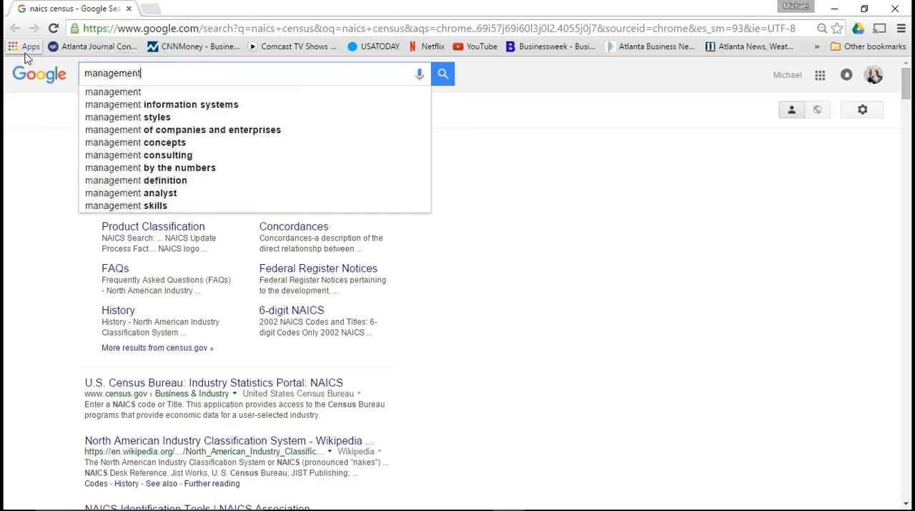
{"action": "type", "text": " naics"}
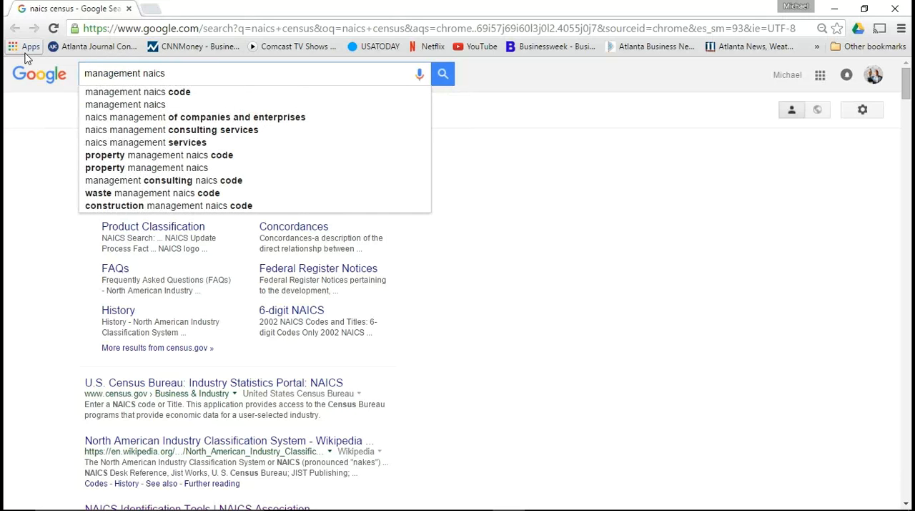
{"action": "key", "text": "Down"}
{"action": "key", "text": "Return"}
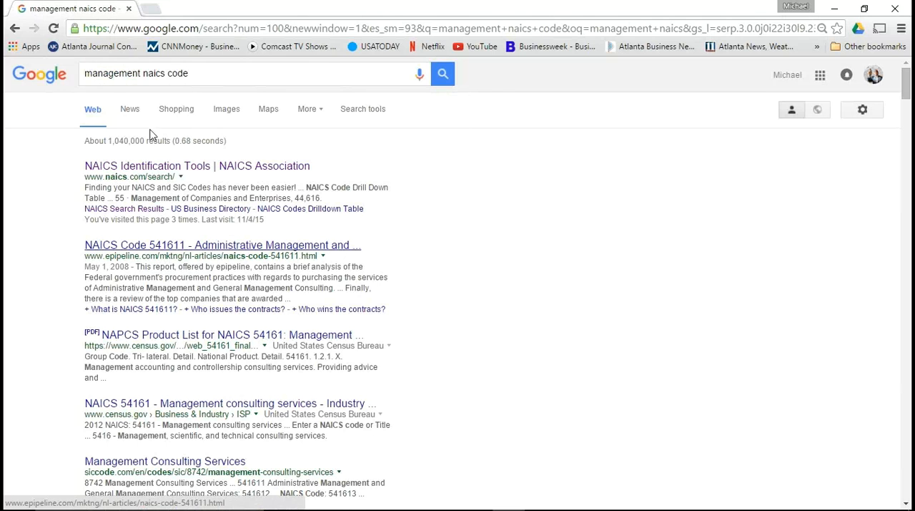
Step: Search Google for "nursing naics code" and switch back to the PowerPoint presentation
{"action": "left_click", "coordinate": [141, 73]}
{"action": "left_click_drag", "start_coordinate": [140, 73], "coordinate": [76, 85]}
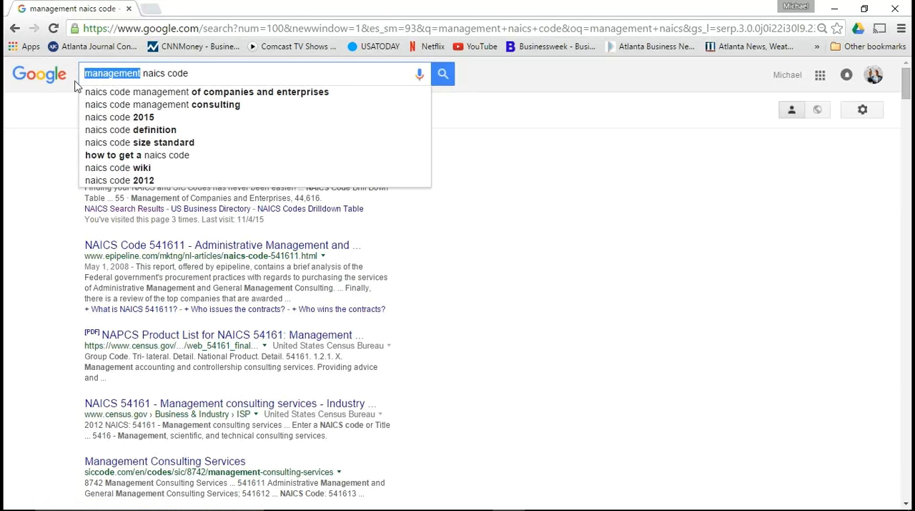
{"action": "type", "text": "nursing"}
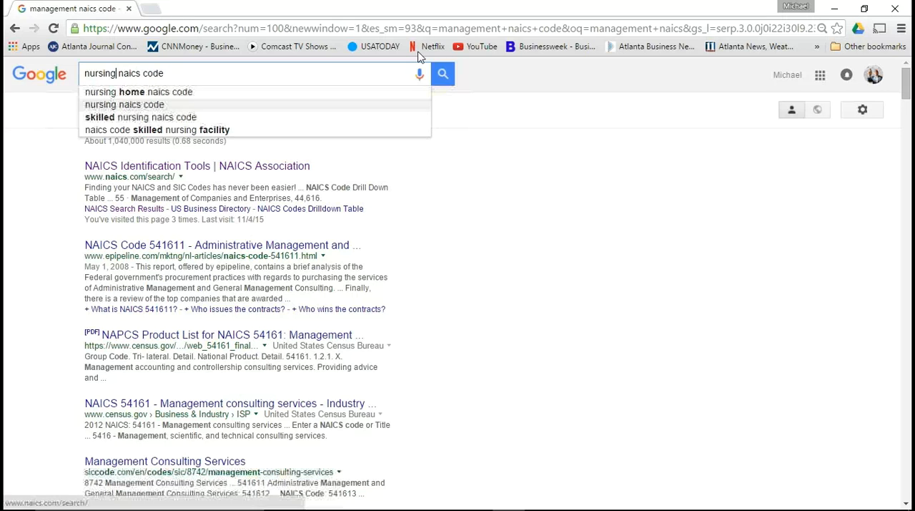
{"action": "left_click", "coordinate": [443, 77]}
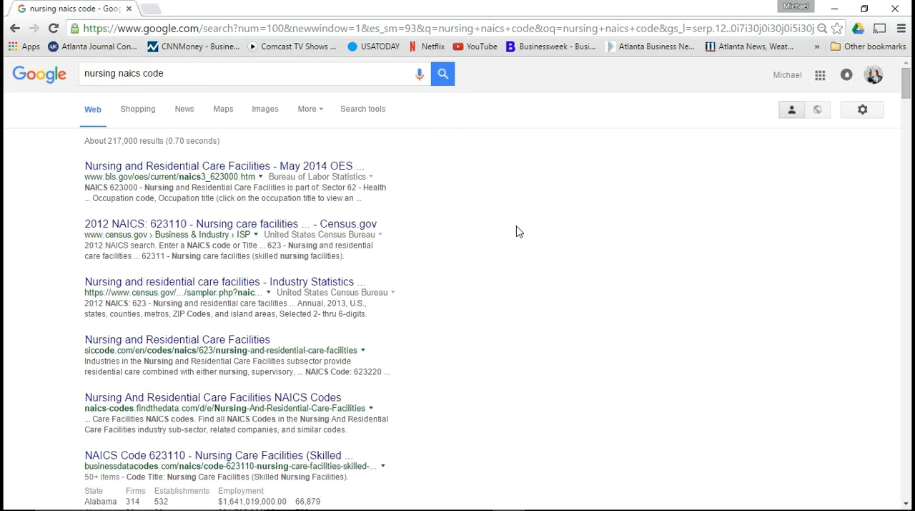
{"action": "left_click", "coordinate": [837, 12]}
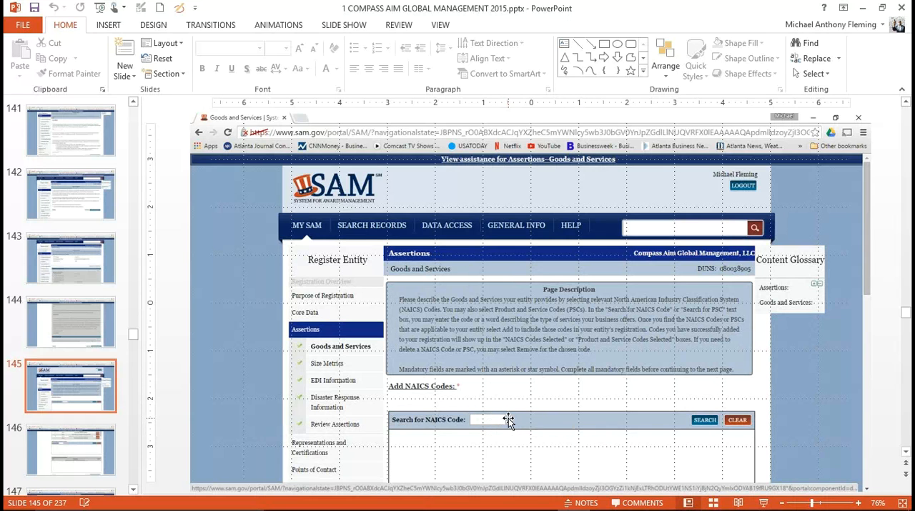
Step: Find slide 146 with the selected NAICS codes and the PSC search, and resume the slide show from it
{"action": "scroll", "coordinate": [508, 420], "scroll_direction": "down", "scroll_amount": 1}
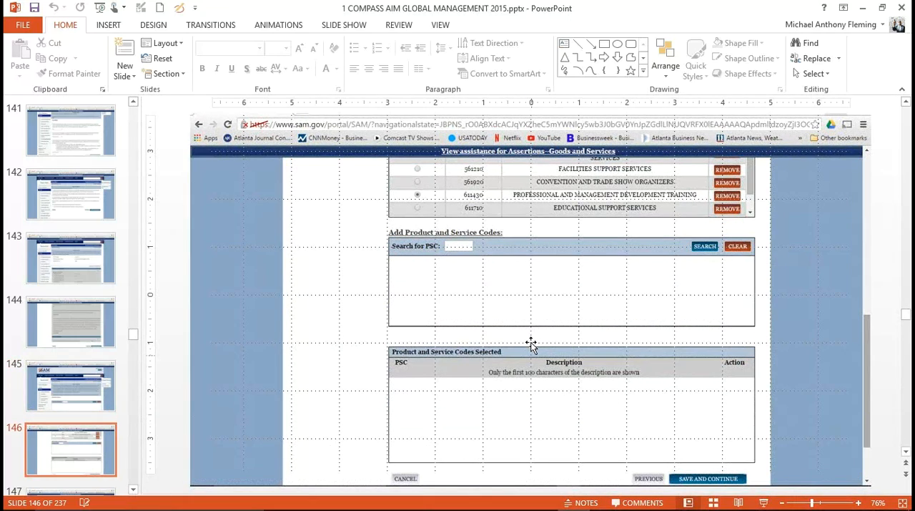
{"action": "scroll", "coordinate": [532, 343], "scroll_direction": "up", "scroll_amount": 1}
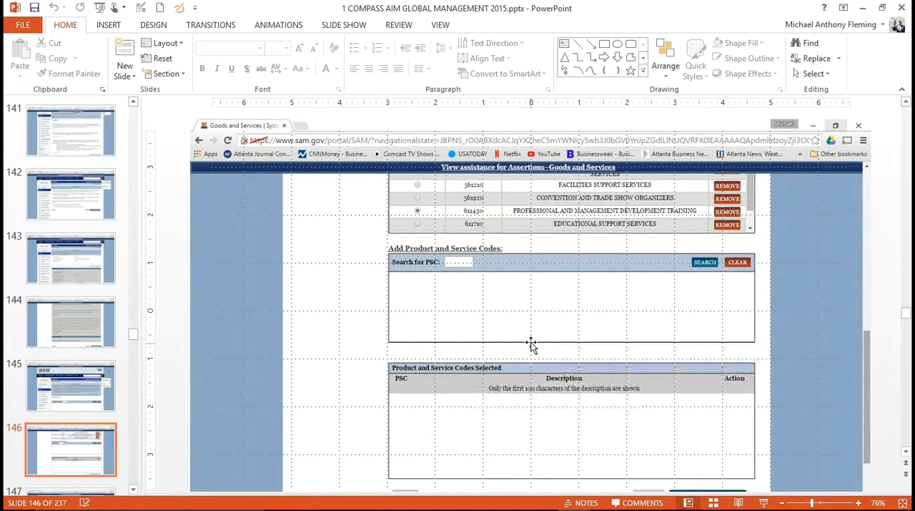
{"action": "scroll", "coordinate": [531, 344], "scroll_direction": "down", "scroll_amount": 2}
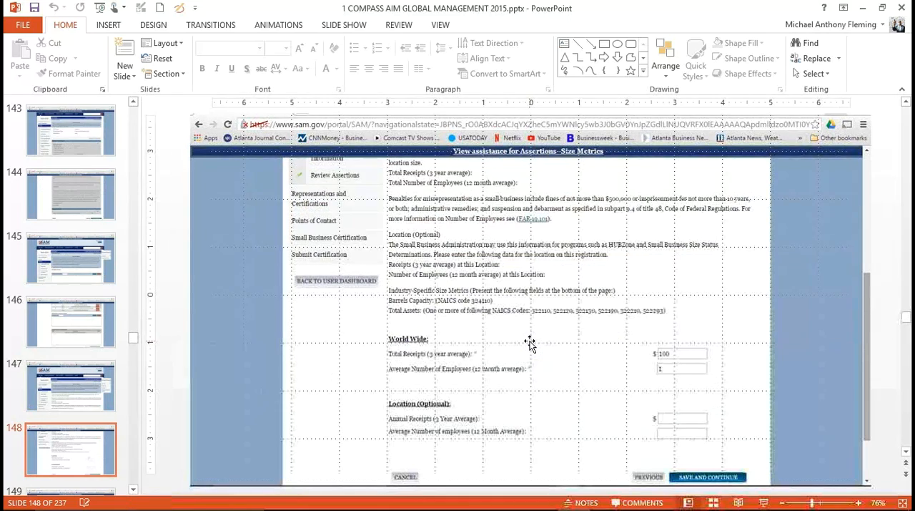
{"action": "scroll", "coordinate": [530, 344], "scroll_direction": "up", "scroll_amount": 1}
{"action": "scroll", "coordinate": [525, 346], "scroll_direction": "up", "scroll_amount": 1}
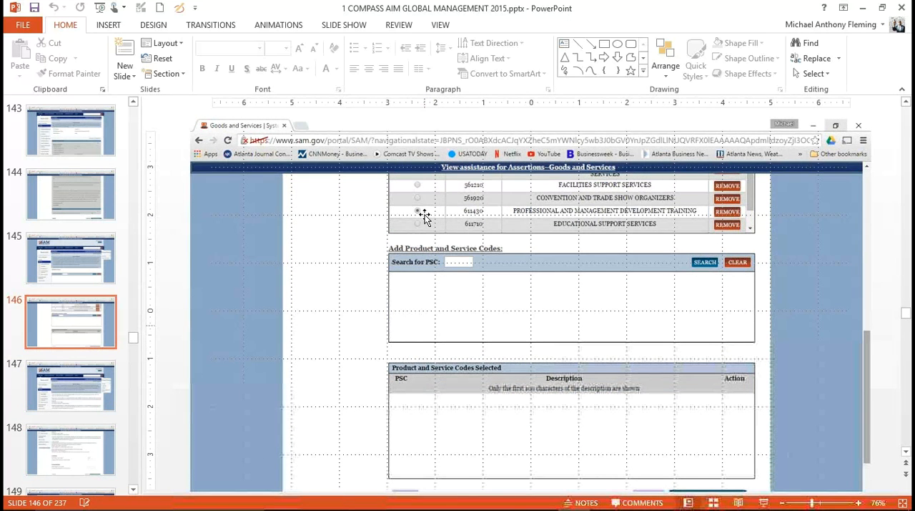
{"action": "left_click", "coordinate": [764, 503]}
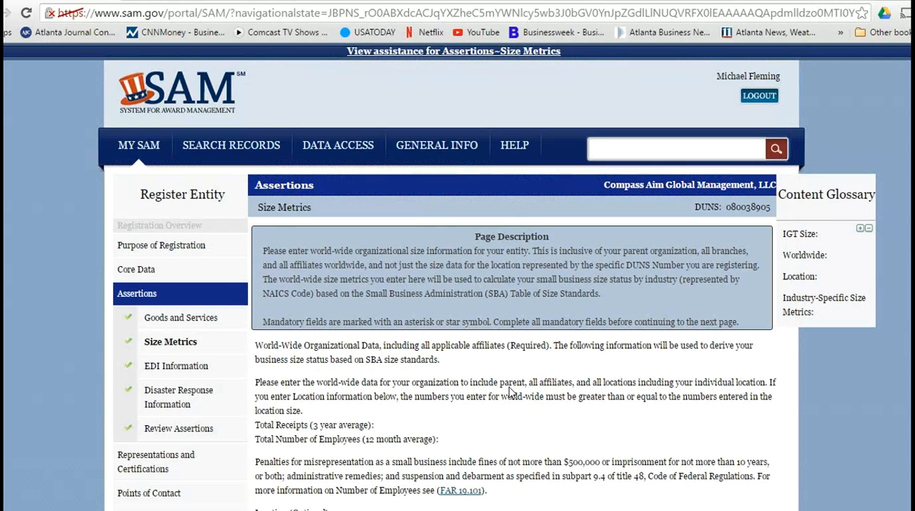
Step: Go through the Size Metrics, EDI Information and Disaster Response Information pages of Assertions, up to Review Assertions
{"action": "scroll", "coordinate": [511, 394], "scroll_direction": "down", "scroll_amount": 5}
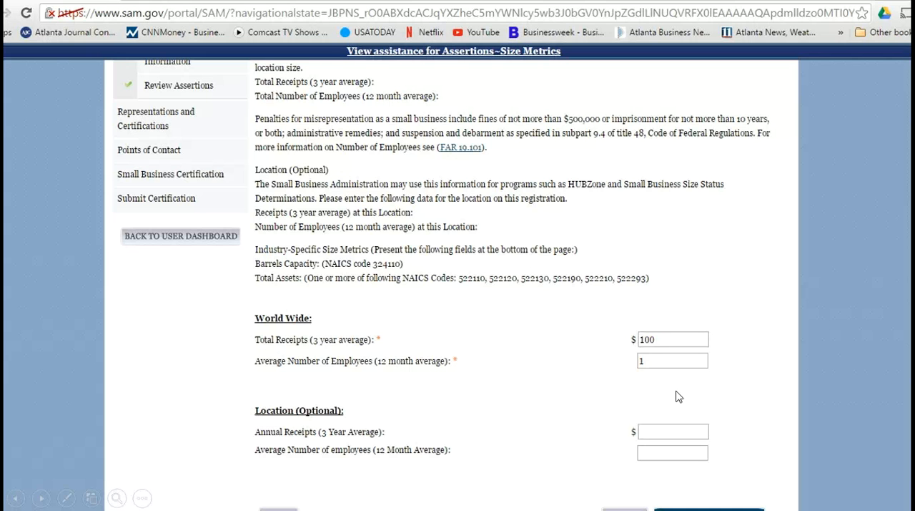
{"action": "left_click", "coordinate": [583, 388]}
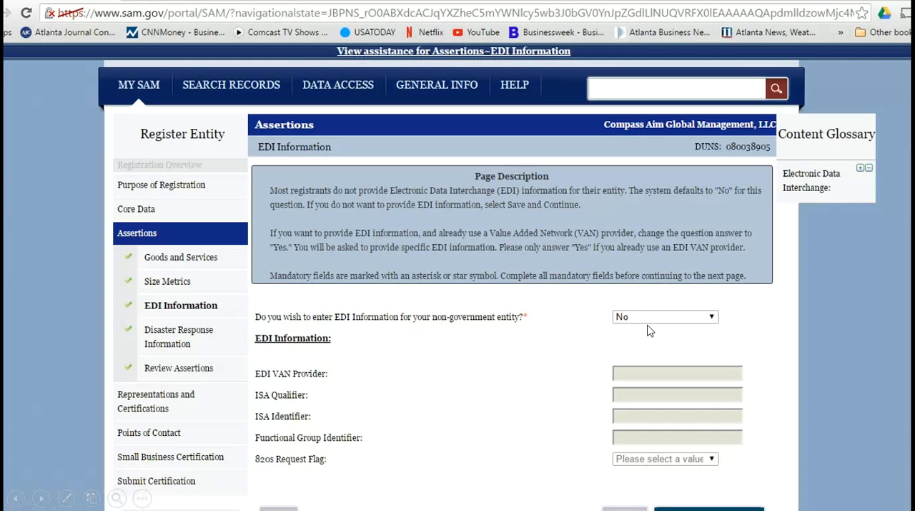
{"action": "left_click", "coordinate": [545, 359]}
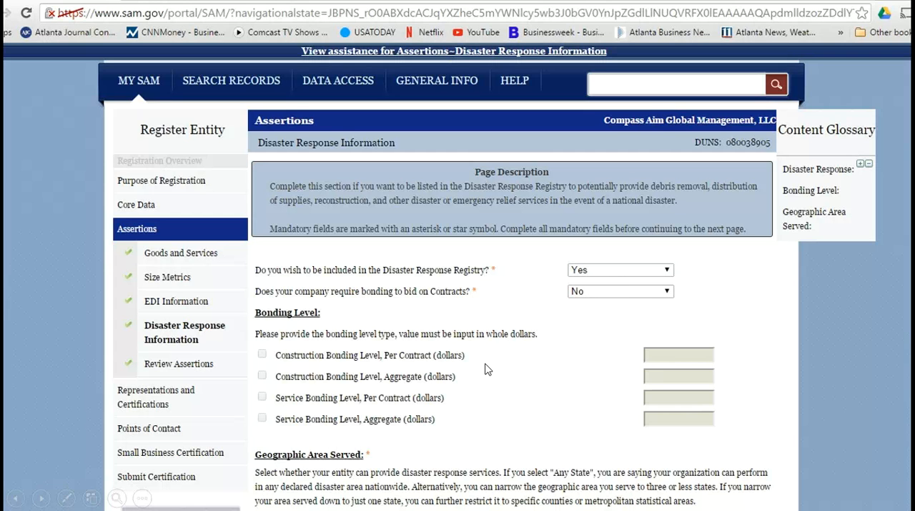
{"action": "scroll", "coordinate": [485, 368], "scroll_direction": "down", "scroll_amount": 1}
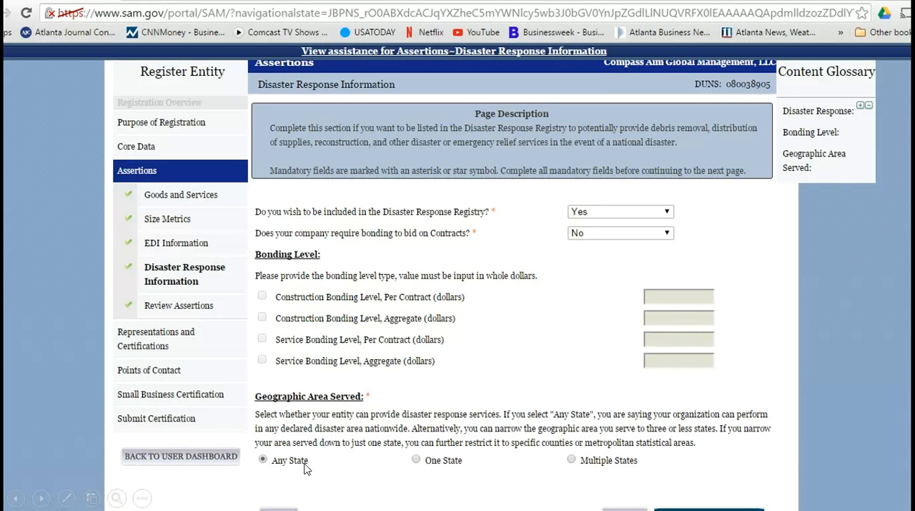
{"action": "left_click", "coordinate": [522, 402]}
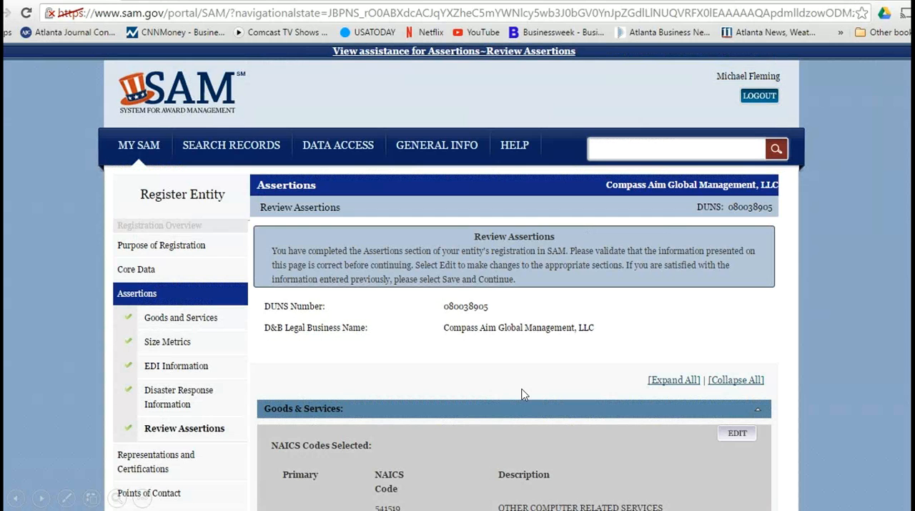
Step: Review the Assertions summary down to Disaster Response Information and proceed to FAR Response 1 of Representations and Certifications
{"action": "scroll", "coordinate": [524, 393], "scroll_direction": "down", "scroll_amount": 1}
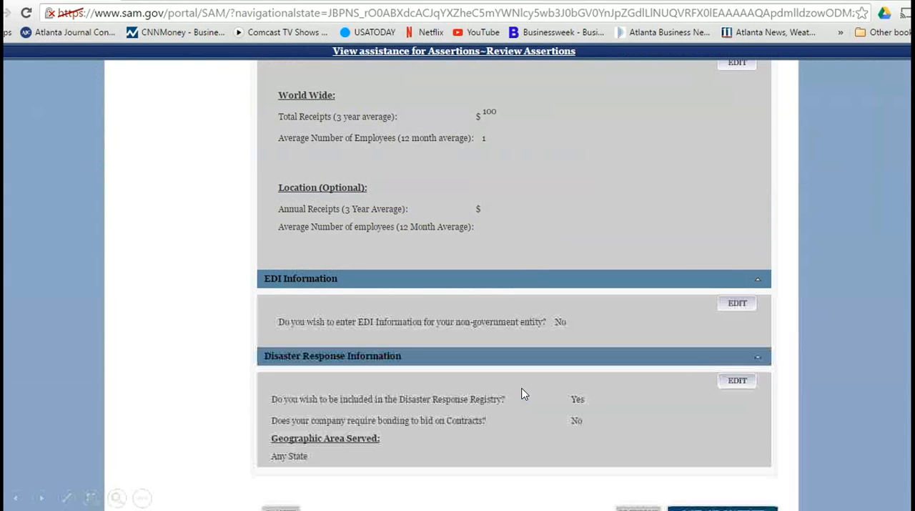
{"action": "scroll", "coordinate": [524, 393], "scroll_direction": "up", "scroll_amount": 1}
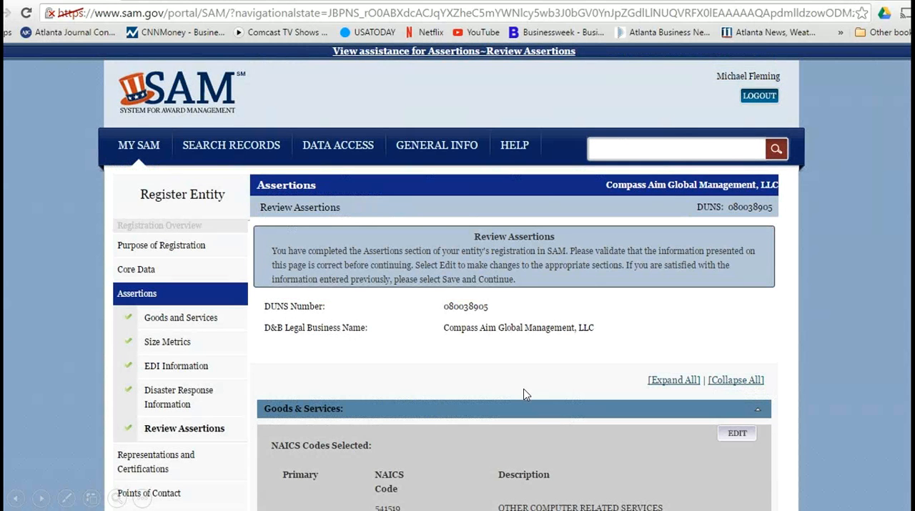
{"action": "left_click", "coordinate": [524, 389]}
{"action": "left_click", "coordinate": [523, 389]}
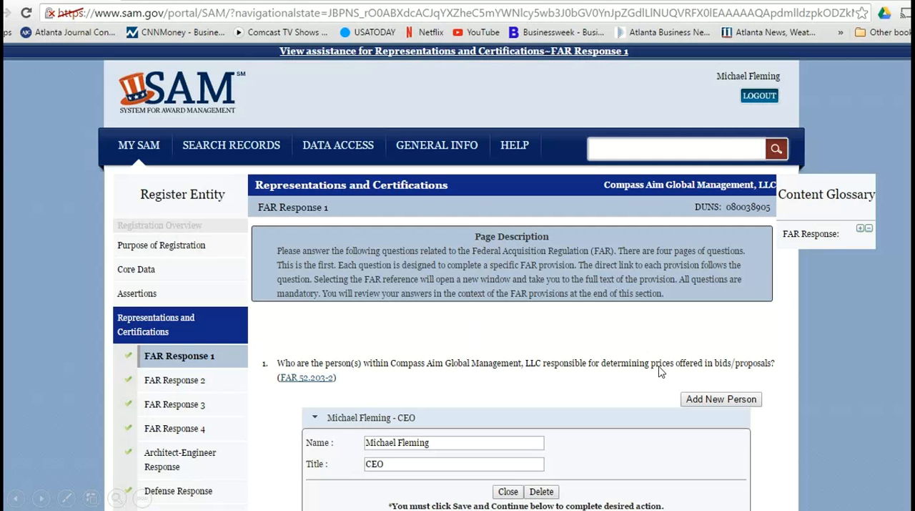
Step: Go through the FAR Response 1 to 4 questions and the Architect-Engineer Response, up to the Defense Response page
{"action": "scroll", "coordinate": [661, 368], "scroll_direction": "down", "scroll_amount": 3}
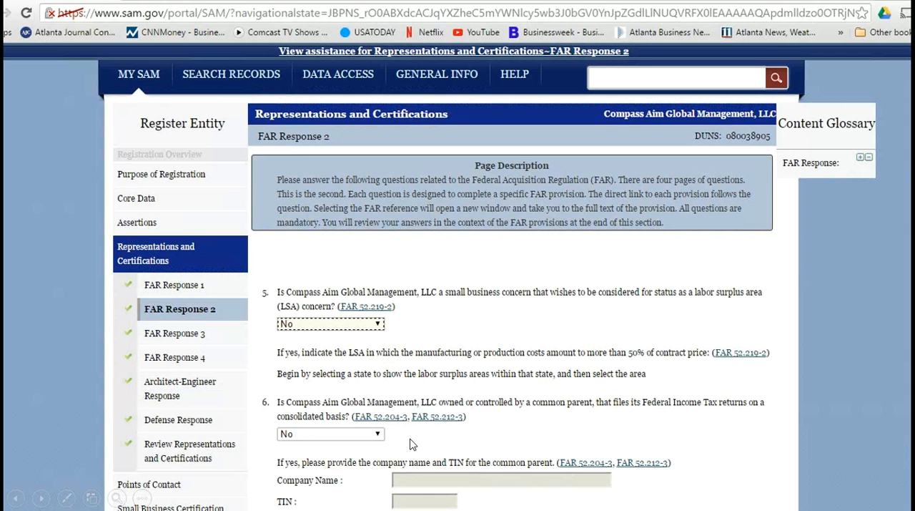
{"action": "scroll", "coordinate": [412, 444], "scroll_direction": "down", "scroll_amount": 10}
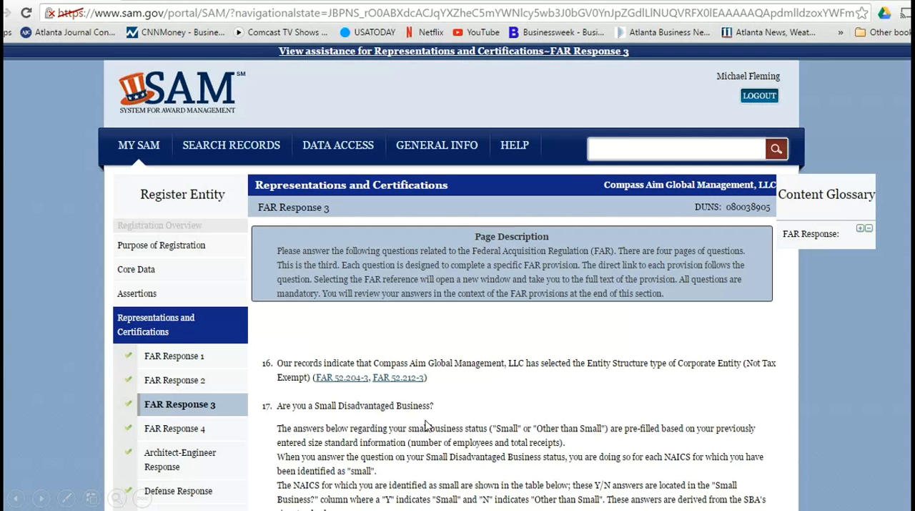
{"action": "scroll", "coordinate": [484, 423], "scroll_direction": "down", "scroll_amount": 10}
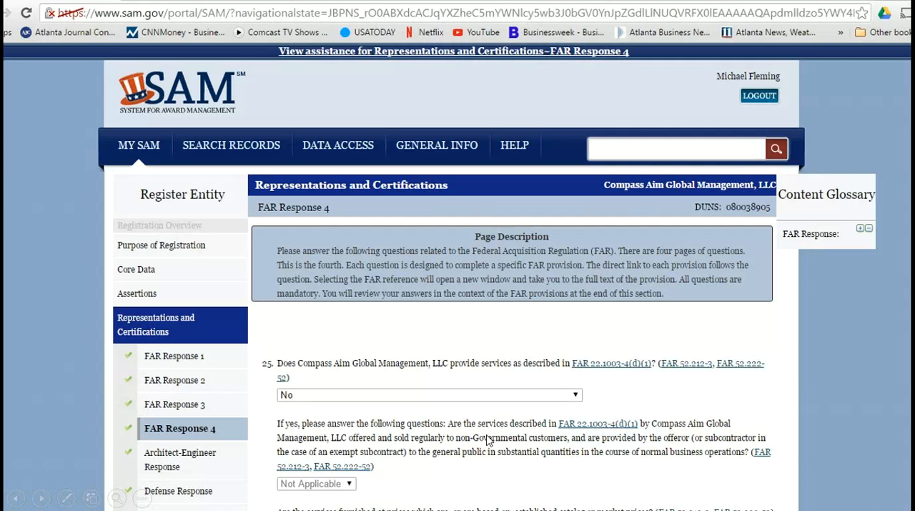
{"action": "scroll", "coordinate": [486, 440], "scroll_direction": "down", "scroll_amount": 5}
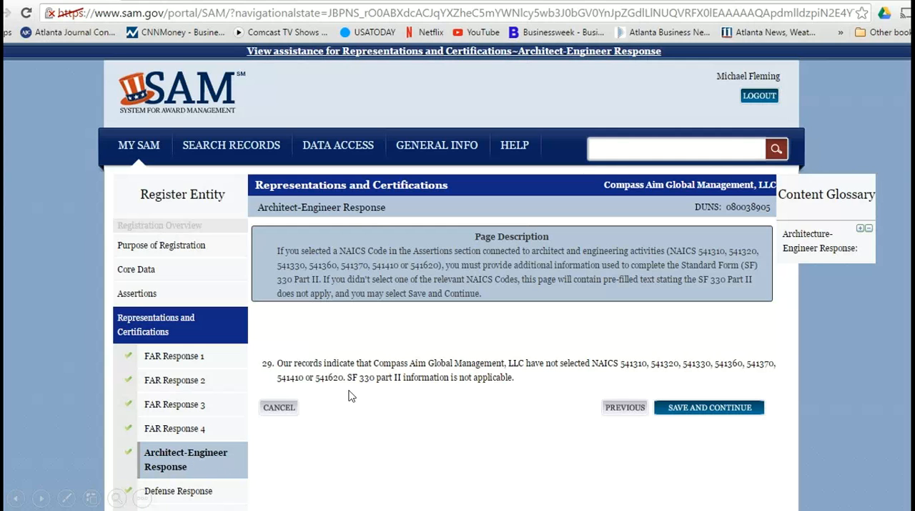
{"action": "left_click", "coordinate": [199, 442]}
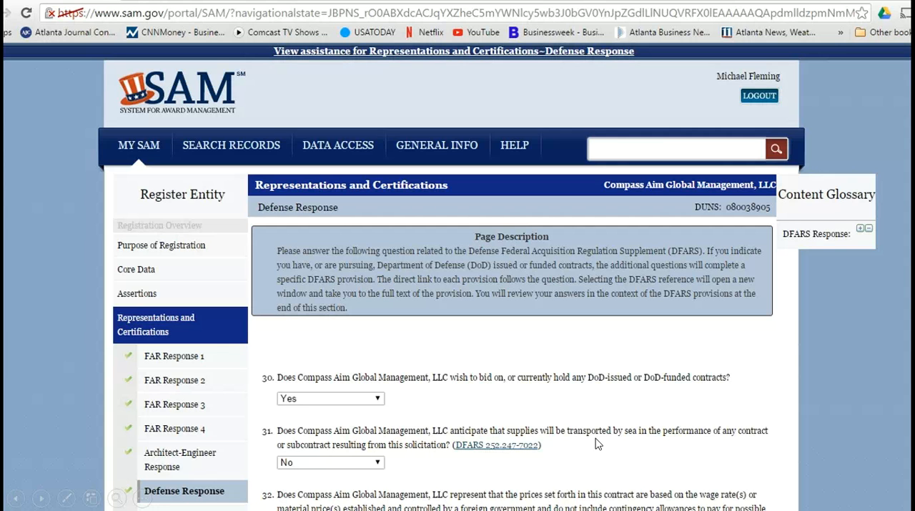
Step: Go through the Defense Response questions and the provisions on Review Representations and Certifications, up to POC Details
{"action": "scroll", "coordinate": [598, 444], "scroll_direction": "down", "scroll_amount": 8}
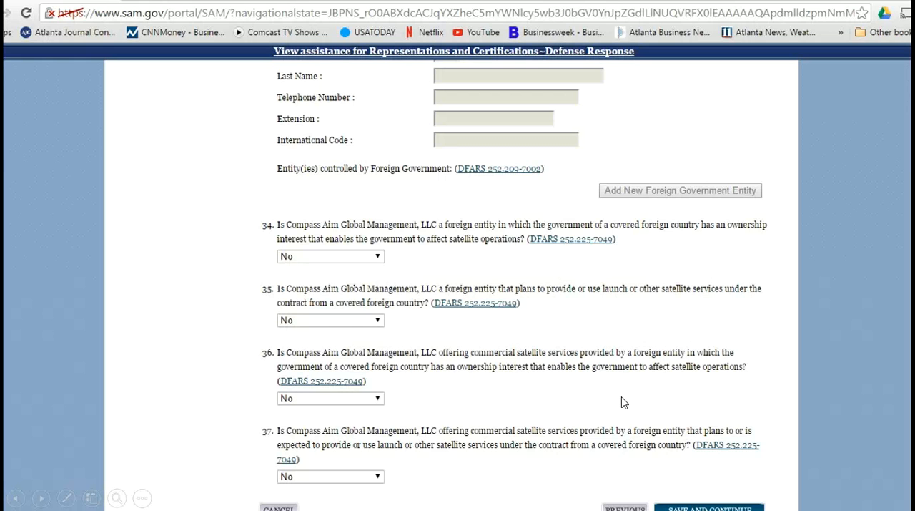
{"action": "left_click", "coordinate": [609, 414]}
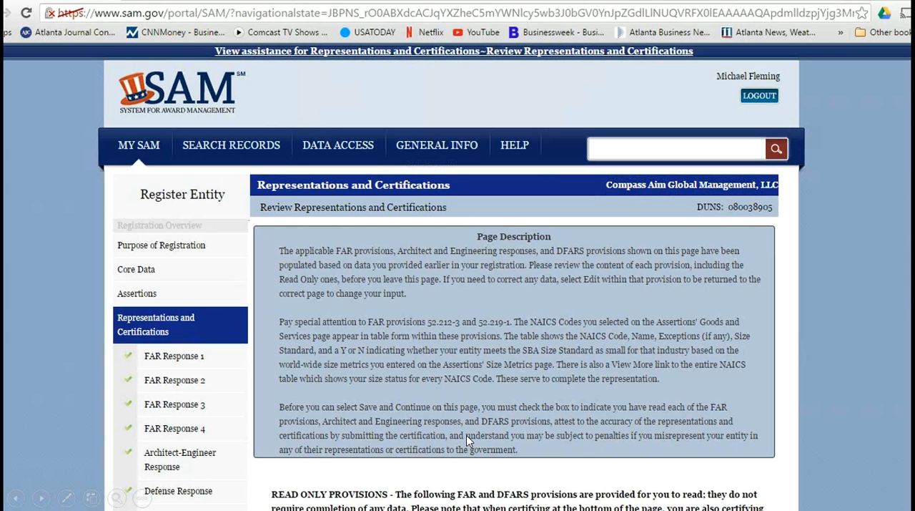
{"action": "scroll", "coordinate": [467, 435], "scroll_direction": "down", "scroll_amount": 15}
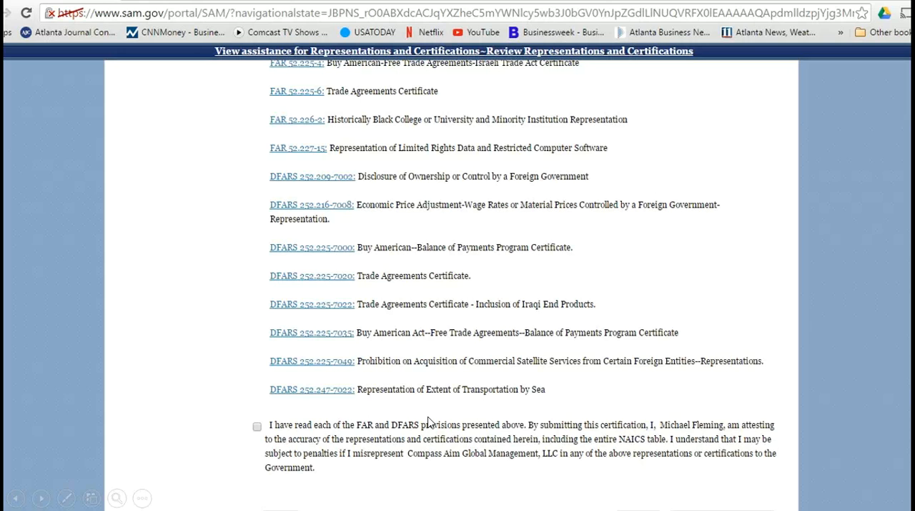
{"action": "left_click", "coordinate": [385, 430]}
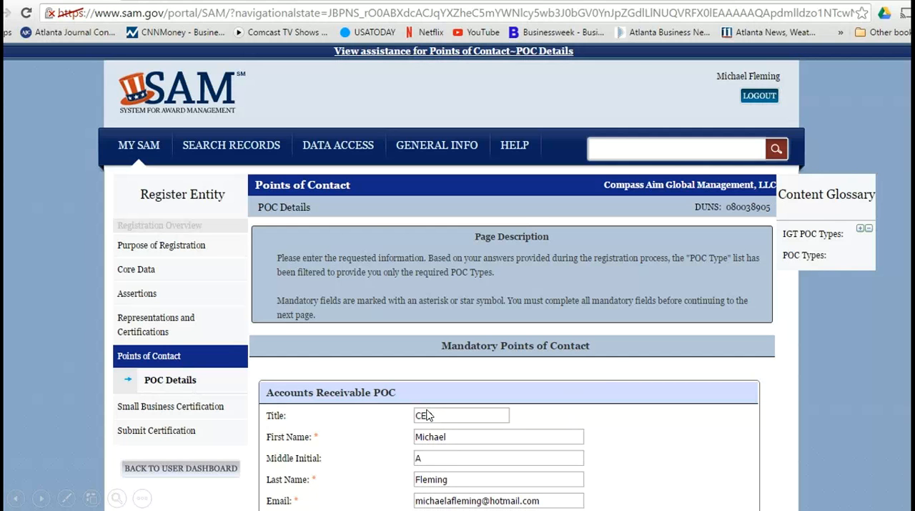
Step: Continue past POC Details and the SBA Supplemental page to the SBA profile's orientation and Mandatory Data pages
{"action": "scroll", "coordinate": [425, 415], "scroll_direction": "down", "scroll_amount": 6}
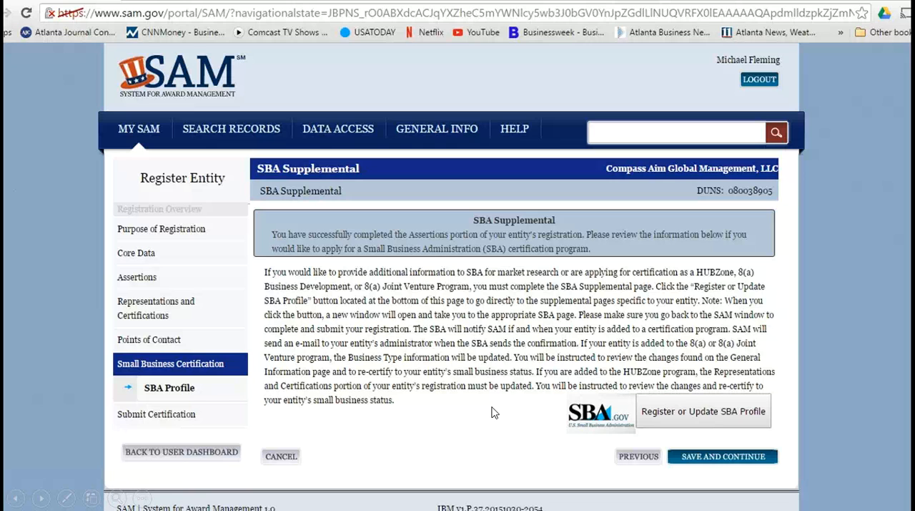
{"action": "left_click", "coordinate": [694, 418]}
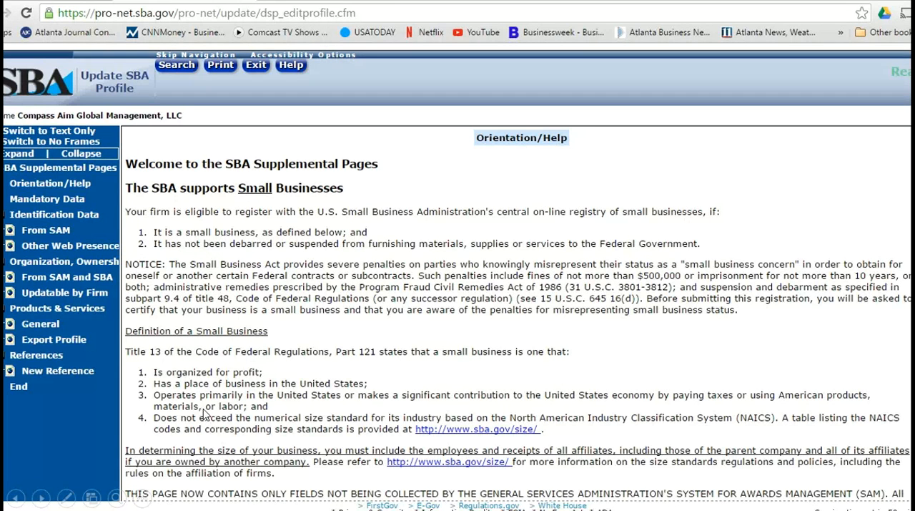
{"action": "left_click", "coordinate": [329, 356]}
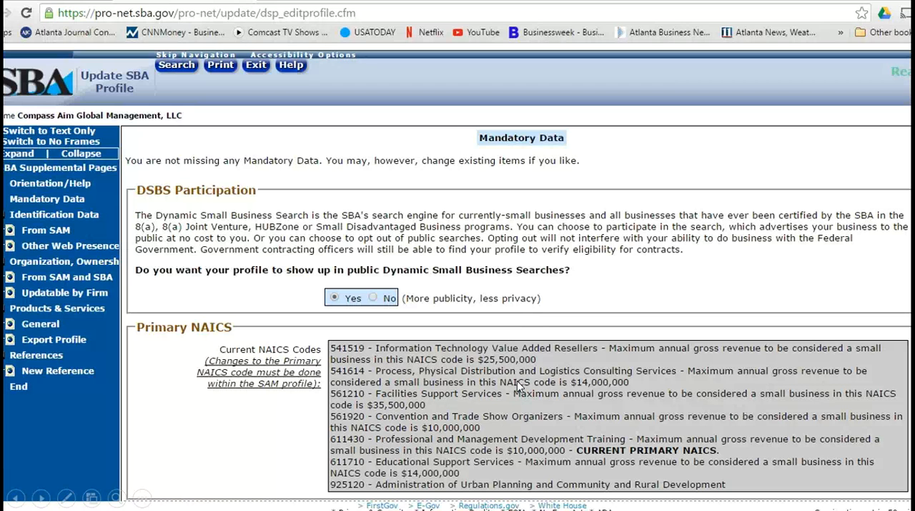
Step: Go through the SBA profile from Mandatory Data and SAM-Collected Identification Data to the end of the Org/Owner/Cert Data page
{"action": "scroll", "coordinate": [517, 380], "scroll_direction": "down", "scroll_amount": 10}
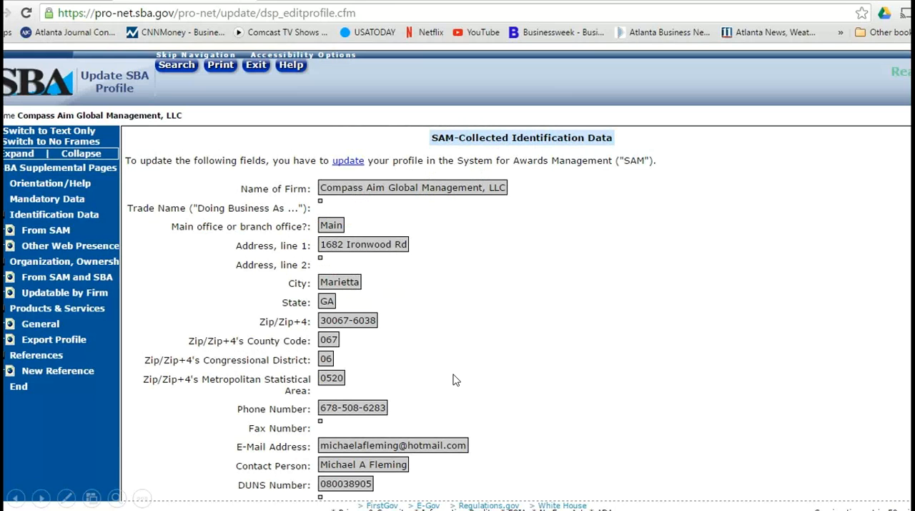
{"action": "scroll", "coordinate": [453, 379], "scroll_direction": "down", "scroll_amount": 3}
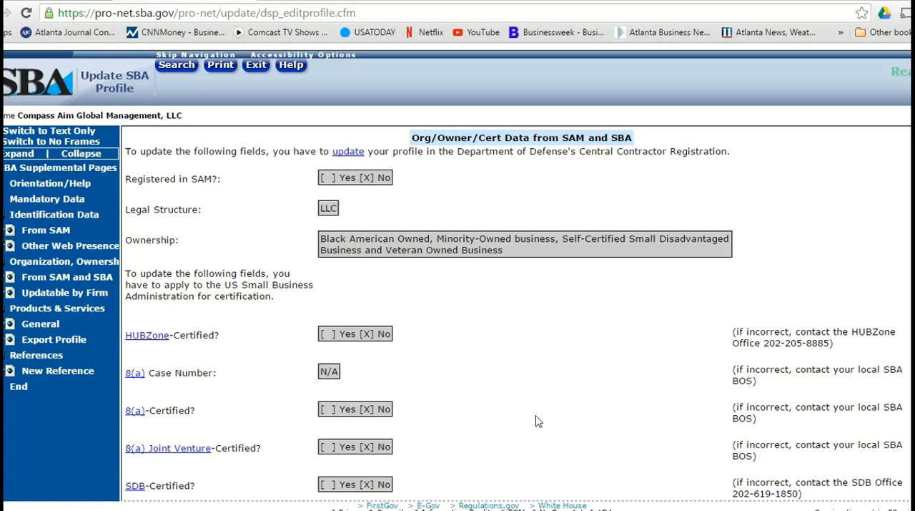
{"action": "scroll", "coordinate": [538, 420], "scroll_direction": "down", "scroll_amount": 3}
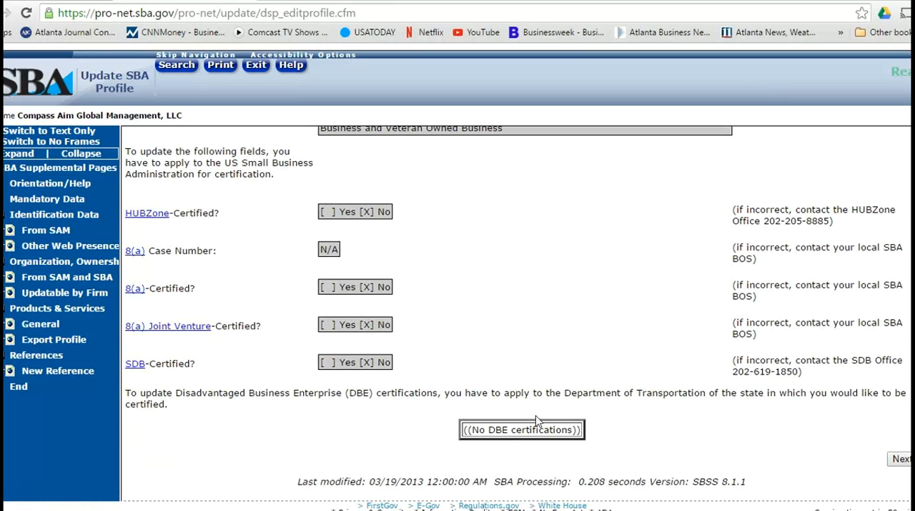
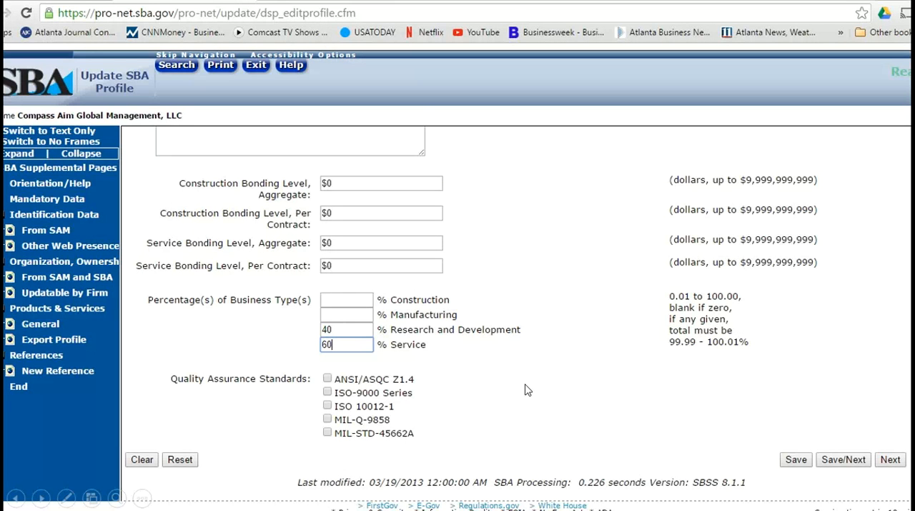
Step: Go through the SBA profile's Export Profile page, from the exporter question through the business relationships and countries, up to the New Reference page
{"action": "key", "text": "Return"}
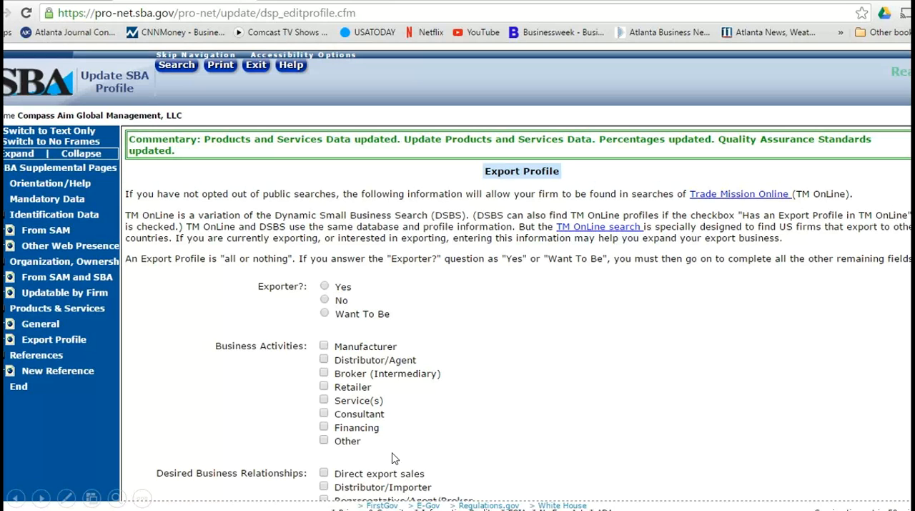
{"action": "left_click", "coordinate": [561, 413]}
{"action": "left_click", "coordinate": [561, 412]}
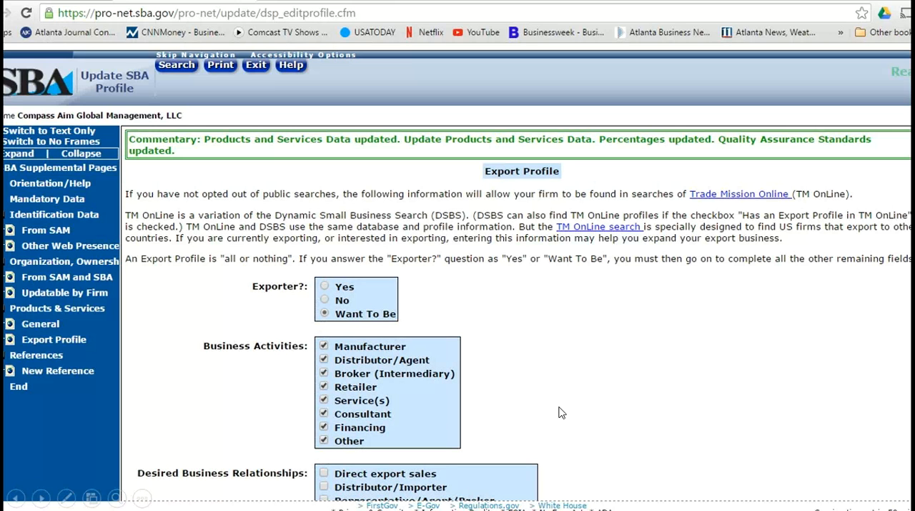
{"action": "left_click", "coordinate": [561, 413]}
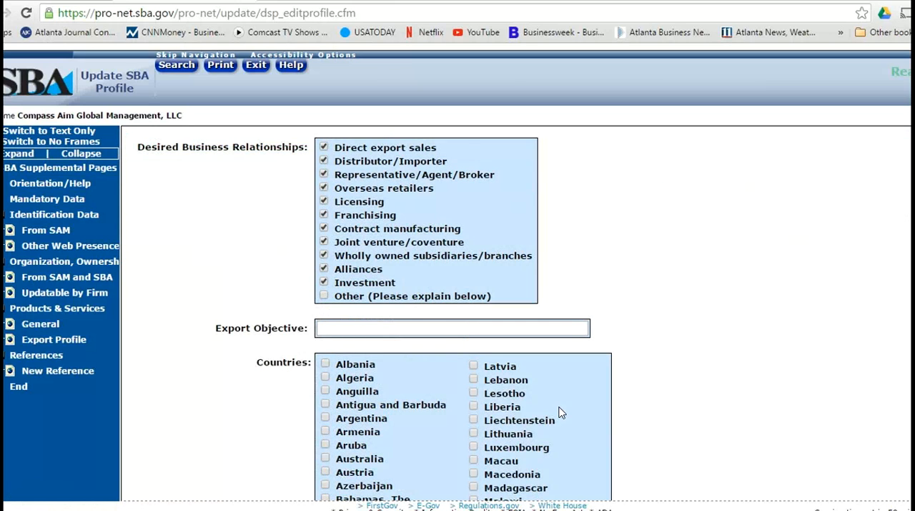
{"action": "left_click", "coordinate": [561, 412]}
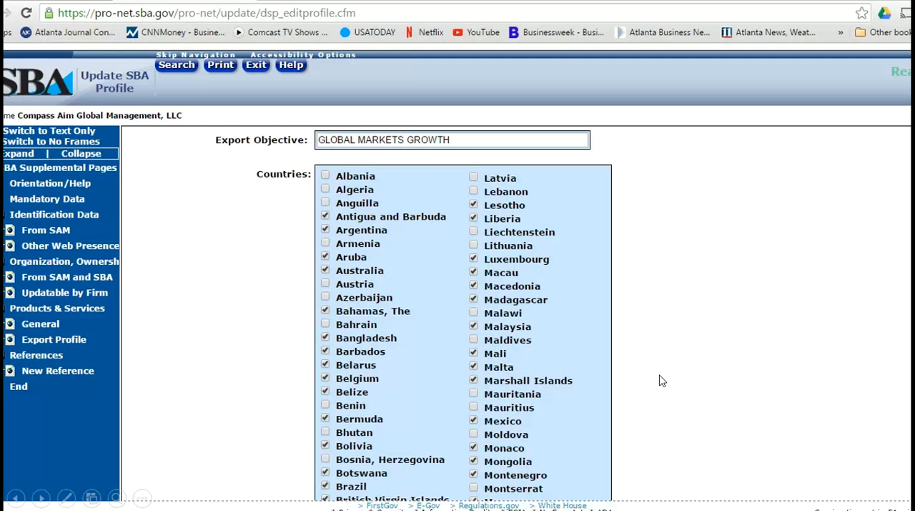
{"action": "scroll", "coordinate": [661, 382], "scroll_direction": "down", "scroll_amount": 5}
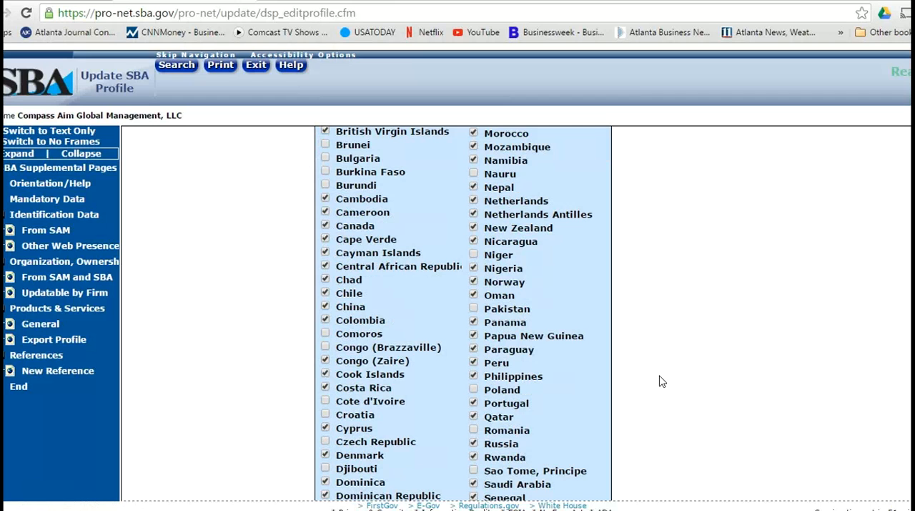
{"action": "scroll", "coordinate": [662, 381], "scroll_direction": "down", "scroll_amount": 5}
{"action": "scroll", "coordinate": [662, 381], "scroll_direction": "down", "scroll_amount": 3}
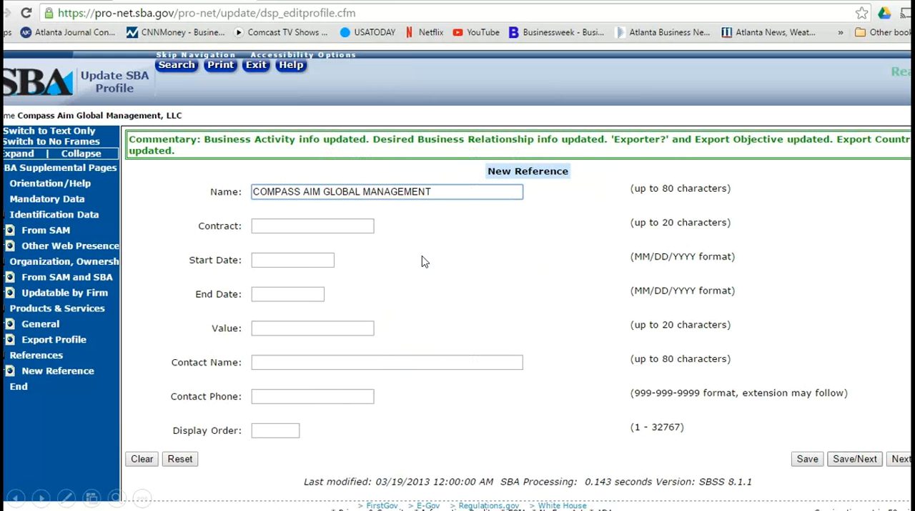
Step: Go through the New Reference entry again and past End of Pages to the SBA profile's Orientation/Help page
{"action": "left_click", "coordinate": [542, 316]}
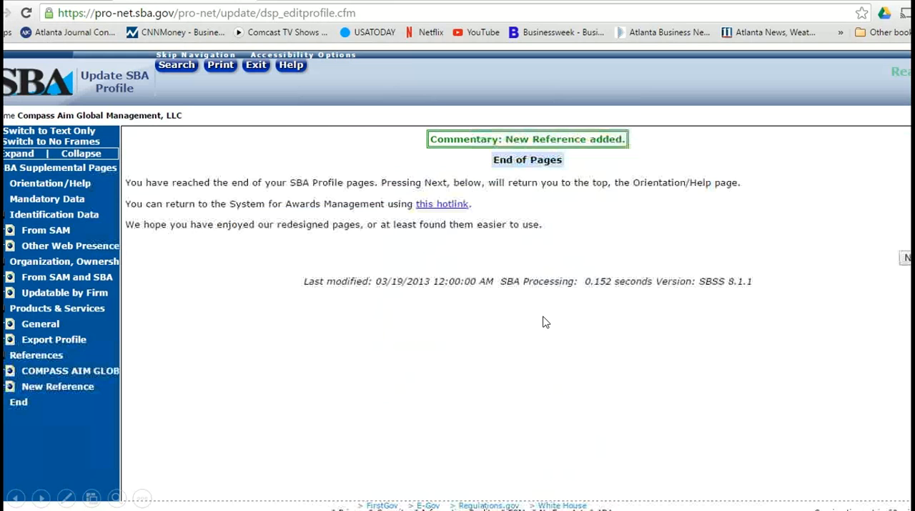
{"action": "key", "text": "Left"}
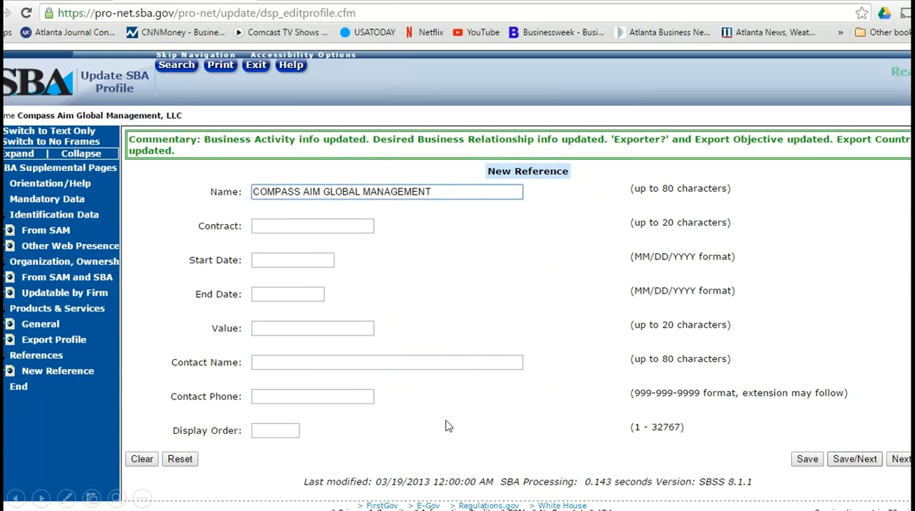
{"action": "left_click", "coordinate": [544, 384]}
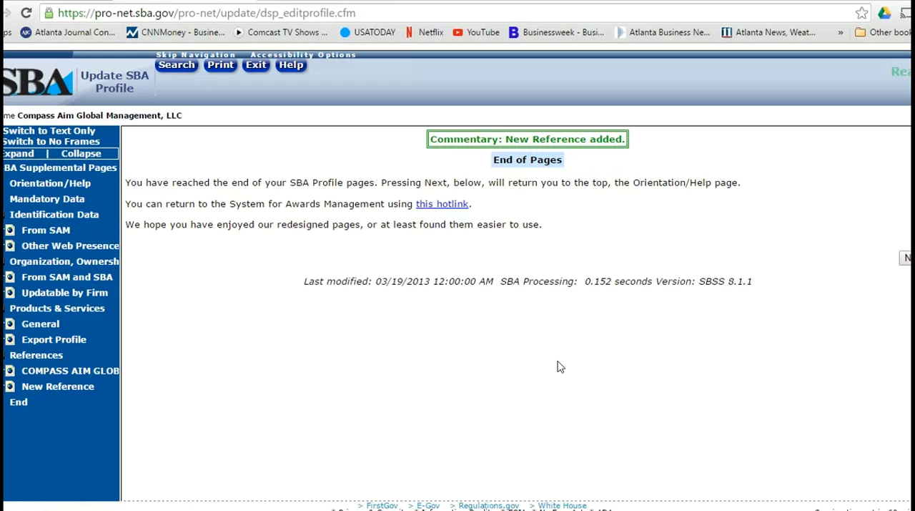
{"action": "left_click", "coordinate": [560, 366]}
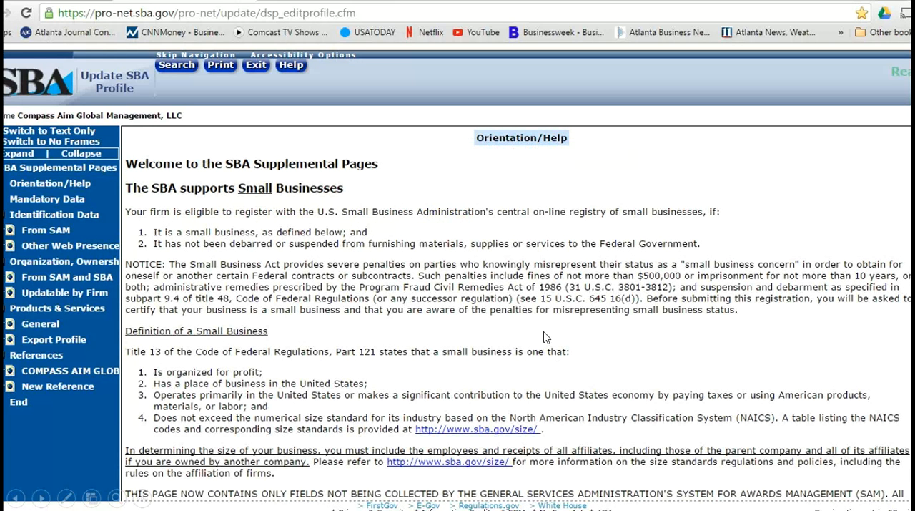
Step: Go through SAM's Entity Review up to the Entity Overview, and return to the Submit Certification Confirmation Page
{"action": "left_click", "coordinate": [545, 336]}
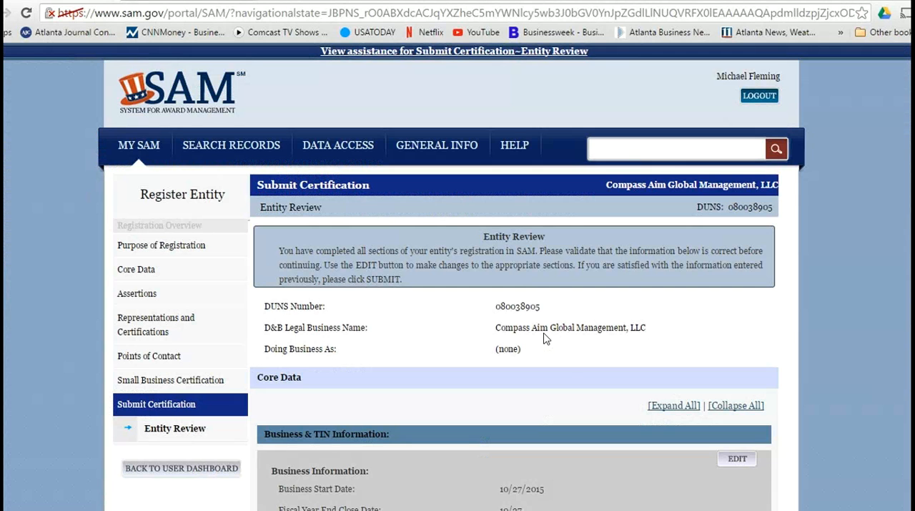
{"action": "left_click", "coordinate": [543, 338]}
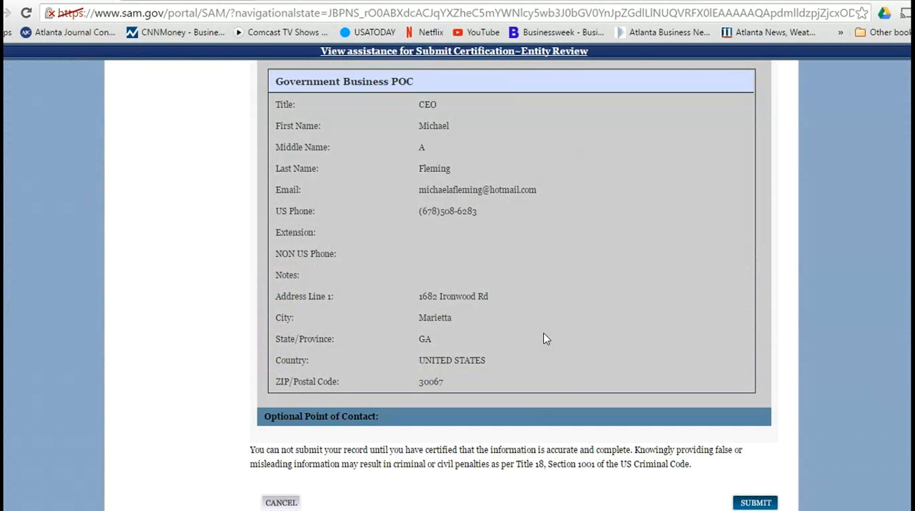
{"action": "left_click", "coordinate": [544, 338]}
{"action": "left_click", "coordinate": [546, 338]}
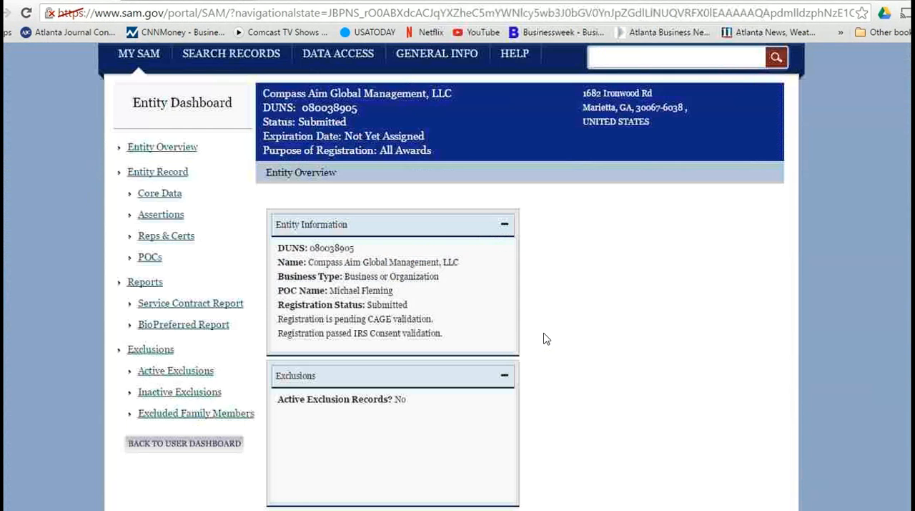
{"action": "key", "text": "Left"}
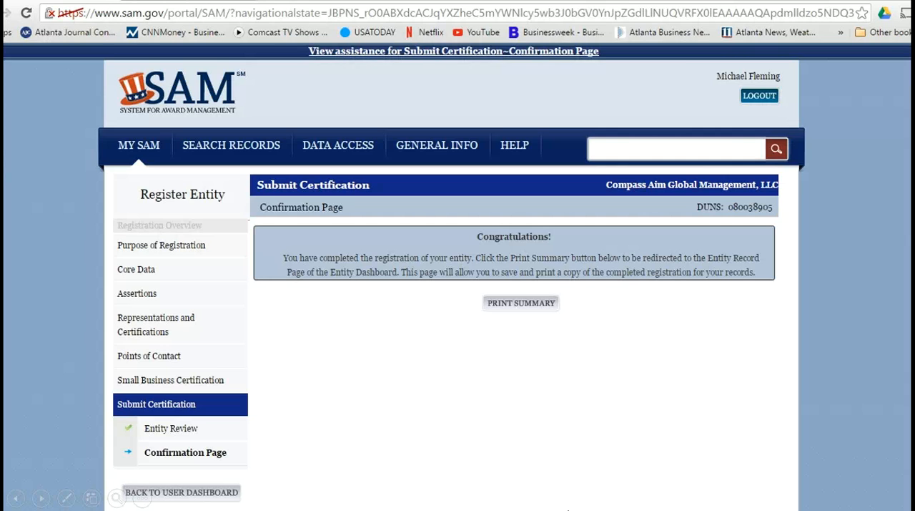
Step: Go through SAM's Registration Complete e-mail, including the CAGE validation and Tax Identification Number sections, and continue past it
{"action": "left_click", "coordinate": [700, 429]}
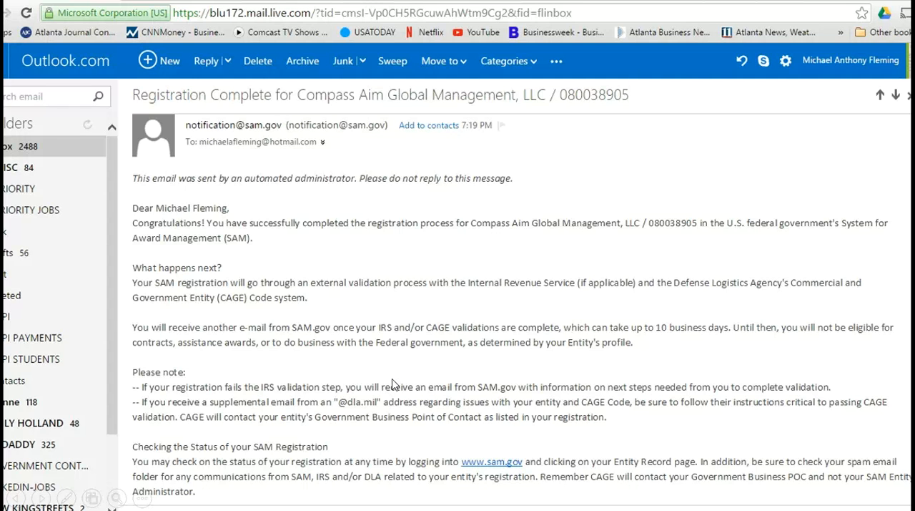
{"action": "scroll", "coordinate": [392, 385], "scroll_direction": "down", "scroll_amount": 10}
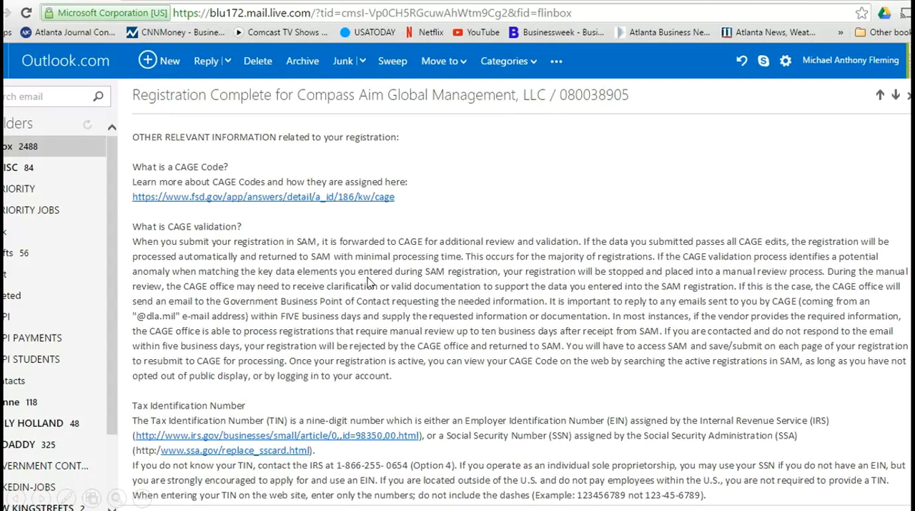
{"action": "left_click", "coordinate": [448, 321]}
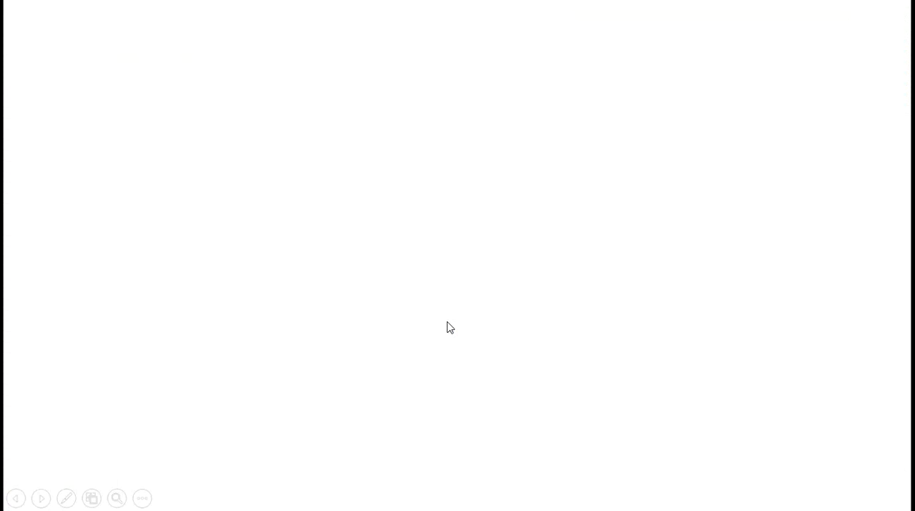